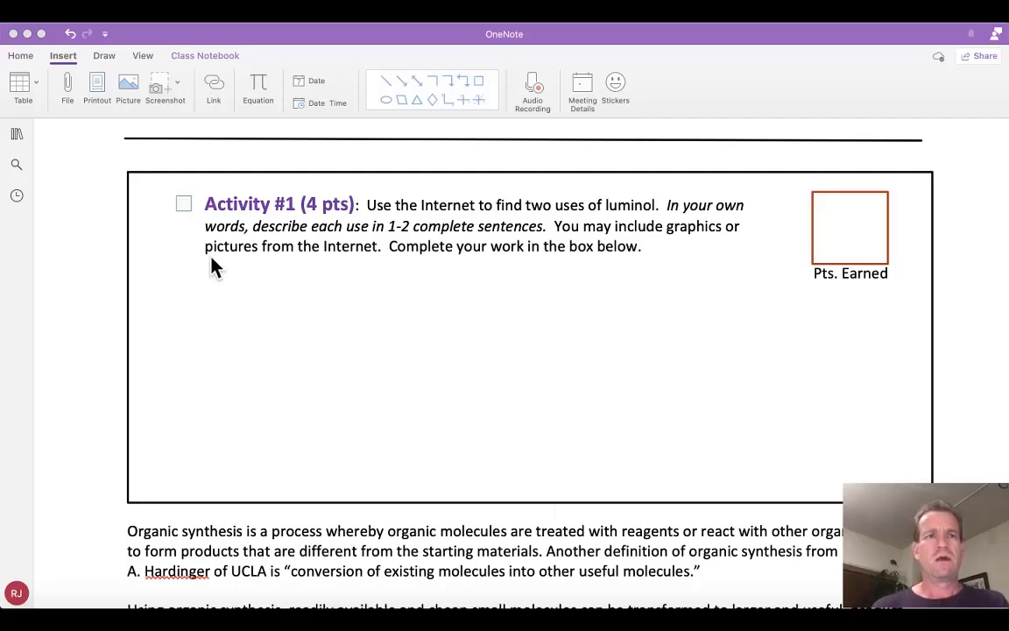
# - Insert the picture glow_worm.jpeg from the Downloads folder into the Activity #1 box
pyautogui.click(72, 210)
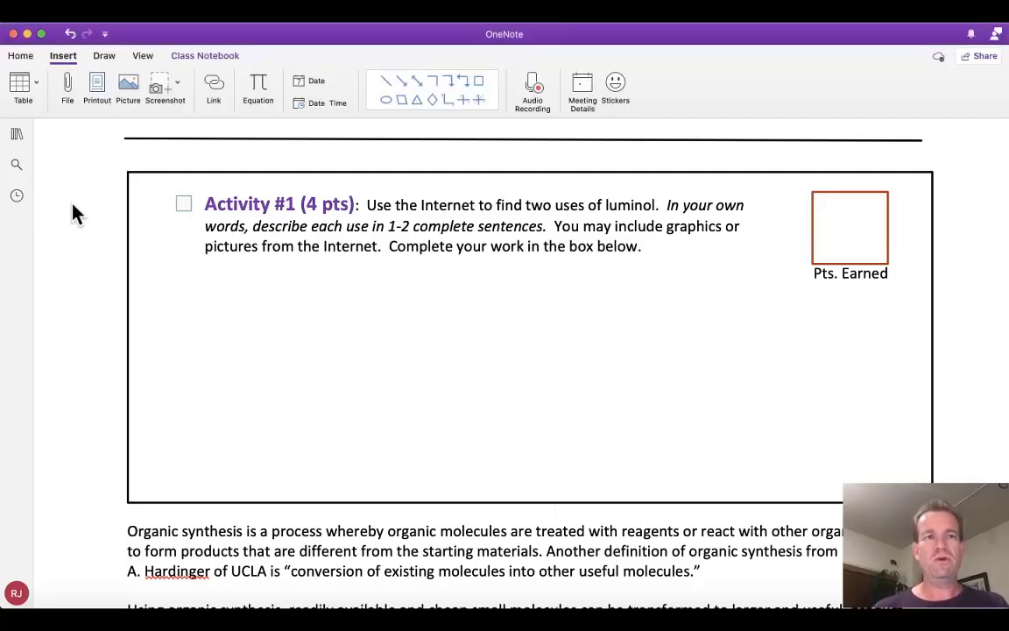
pyautogui.click(63, 57)
pyautogui.click(63, 56)
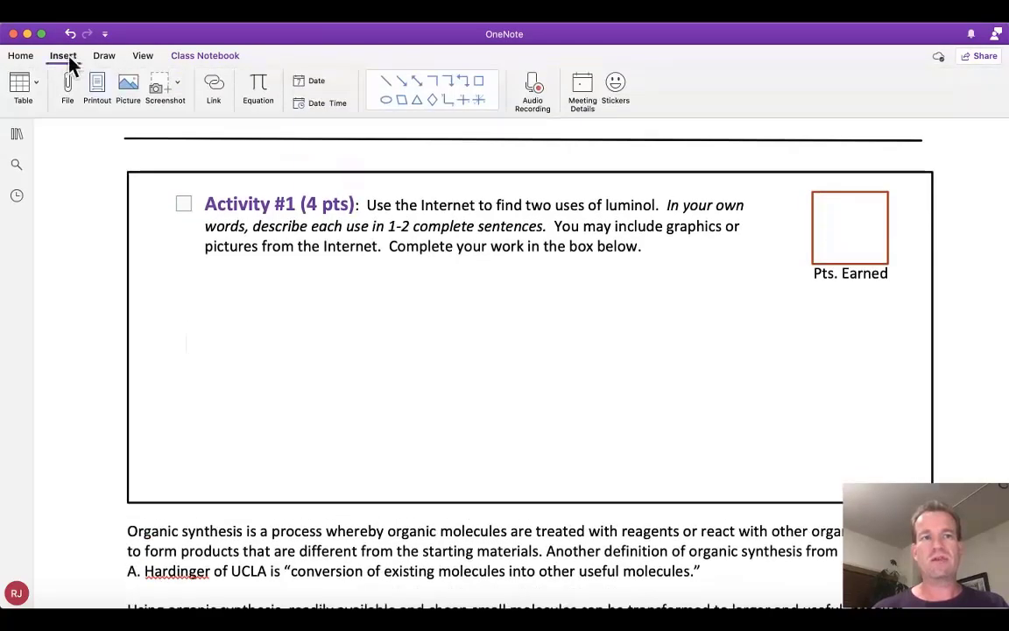
pyautogui.click(128, 91)
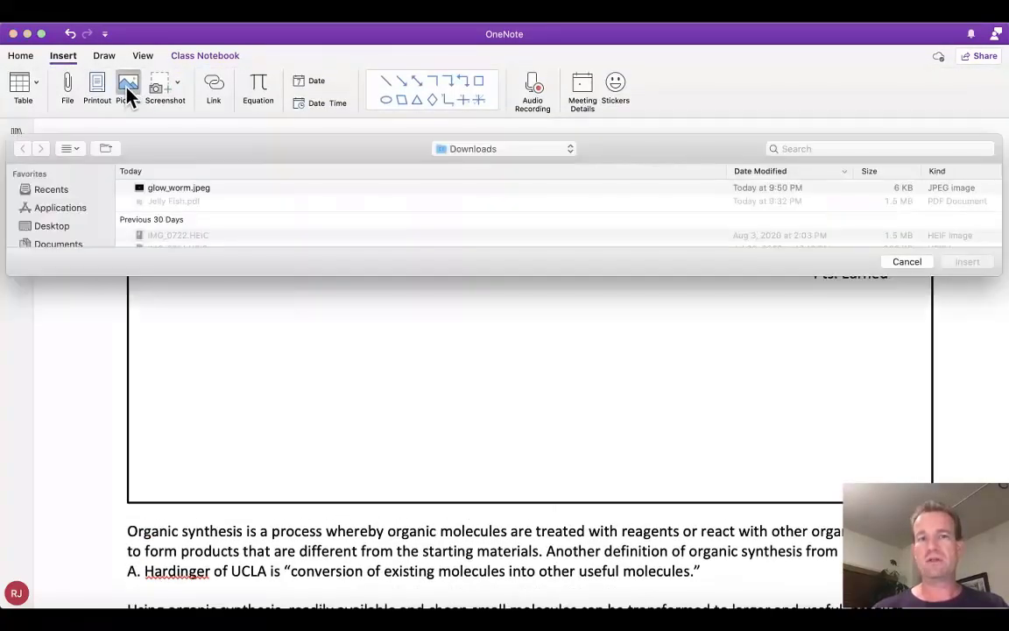
pyautogui.click(184, 188)
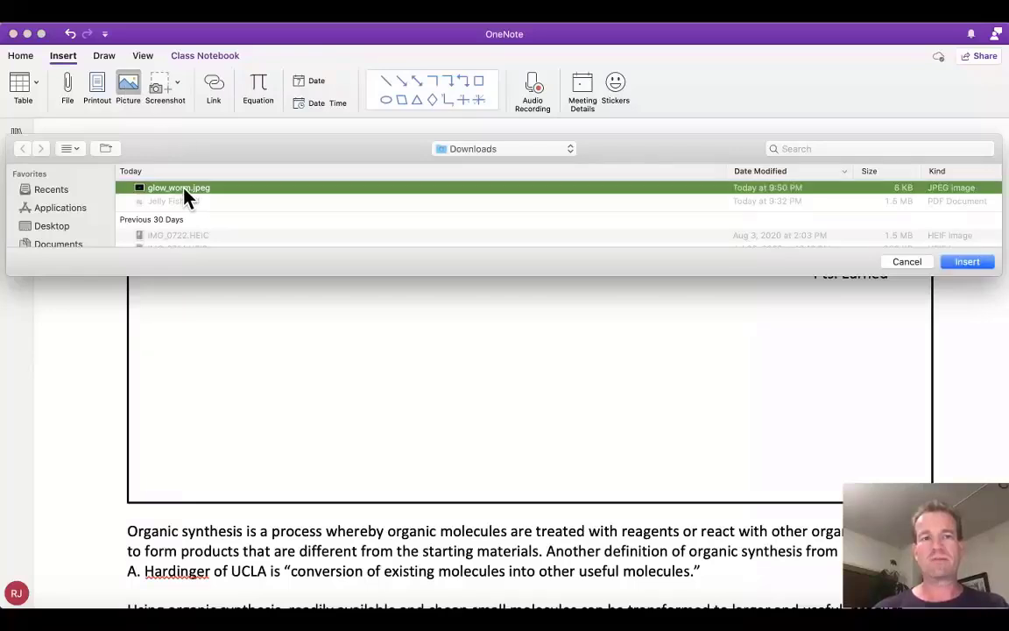
pyautogui.click(971, 264)
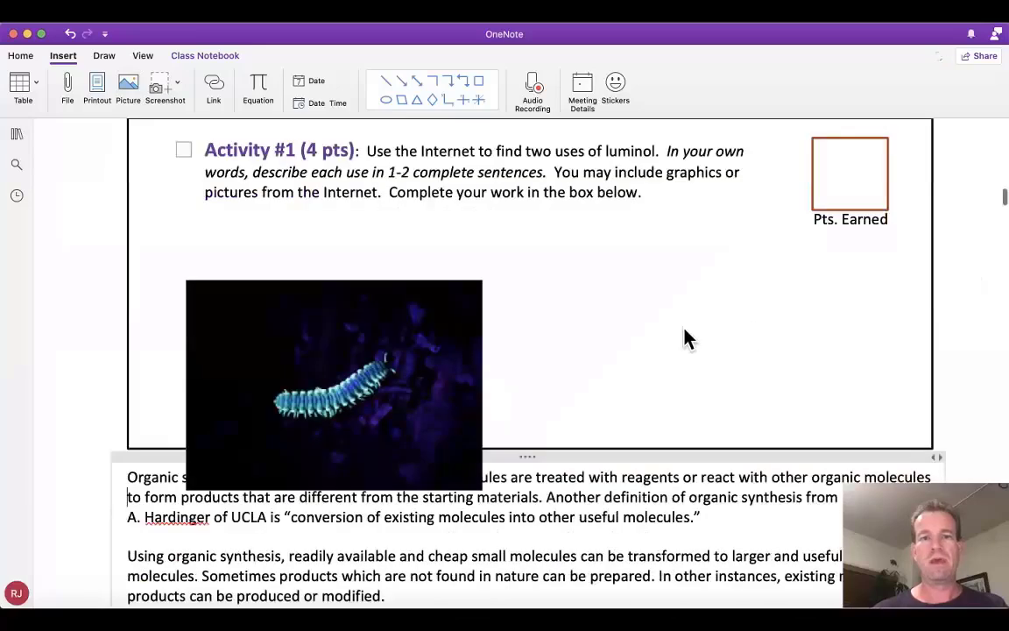
# - Shrink the glow worm picture proportionally to about two-thirds size and place it directly below the Activity #1 instructions
pyautogui.scroll(2, 683, 326)
pyautogui.scroll(-3, 682, 326)
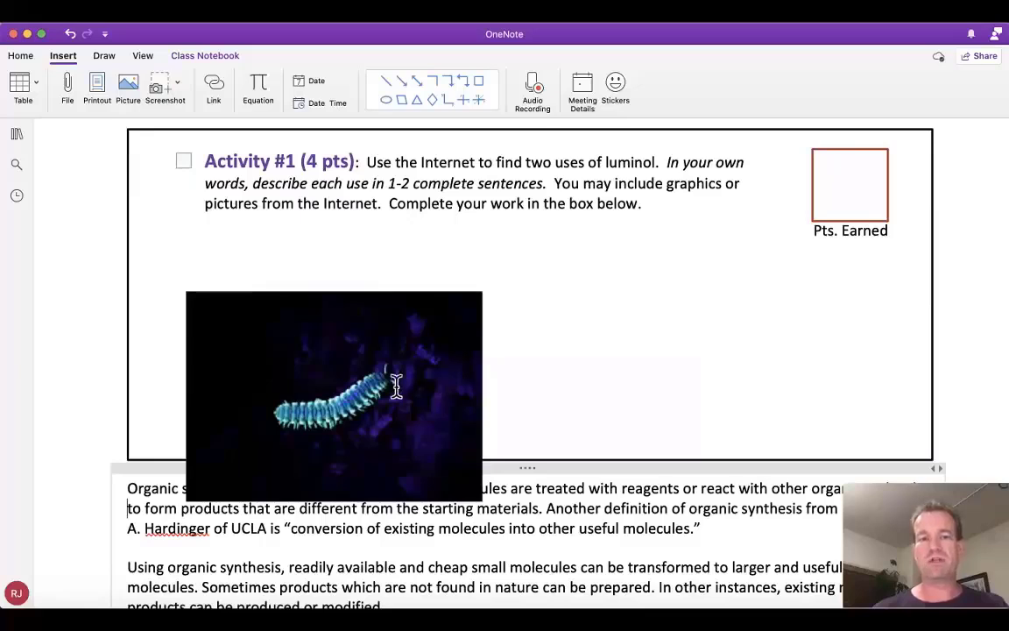
pyautogui.click(324, 353)
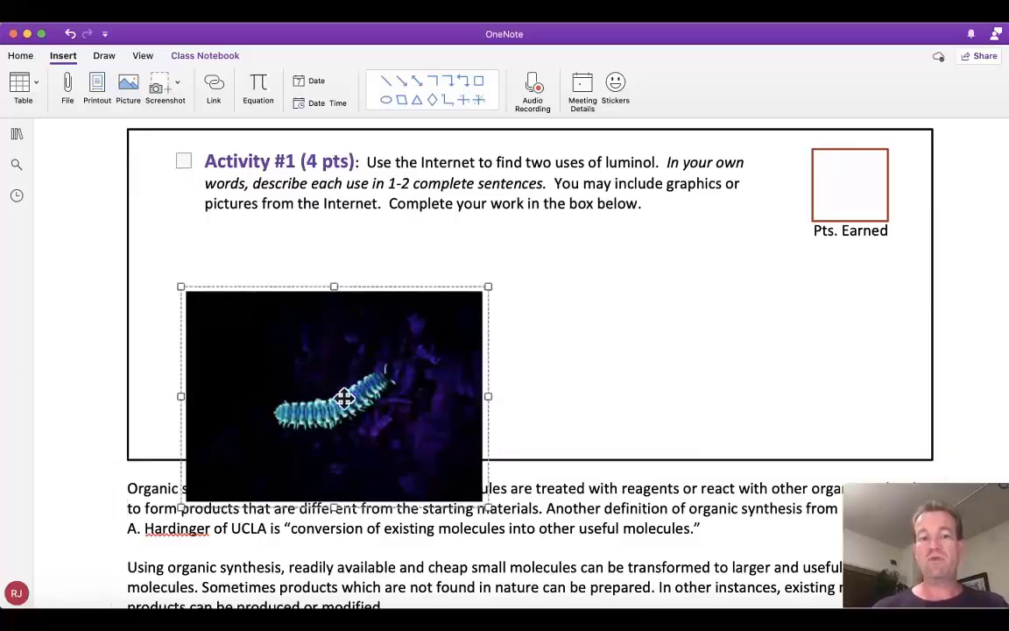
pyautogui.moveTo(345, 397); pyautogui.dragTo(359, 329)
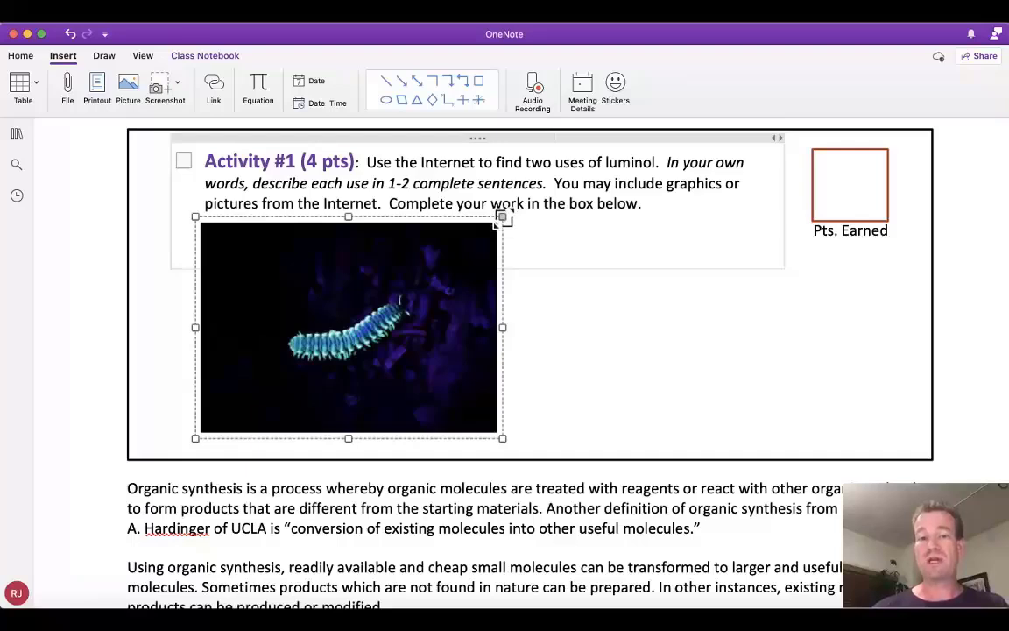
pyautogui.moveTo(502, 217); pyautogui.dragTo(381, 290)
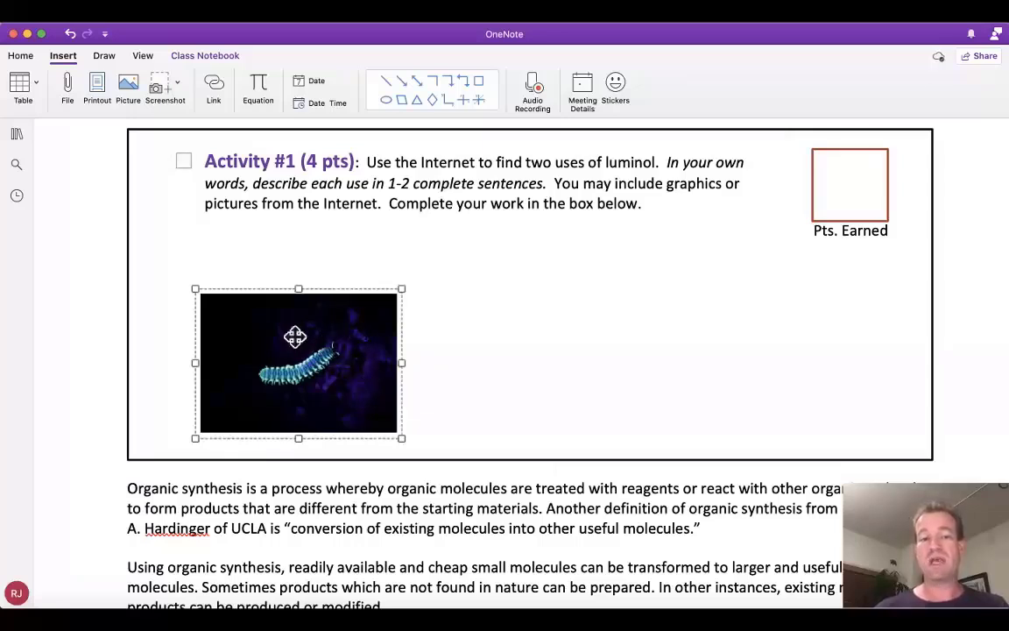
pyautogui.moveTo(347, 394); pyautogui.dragTo(339, 338)
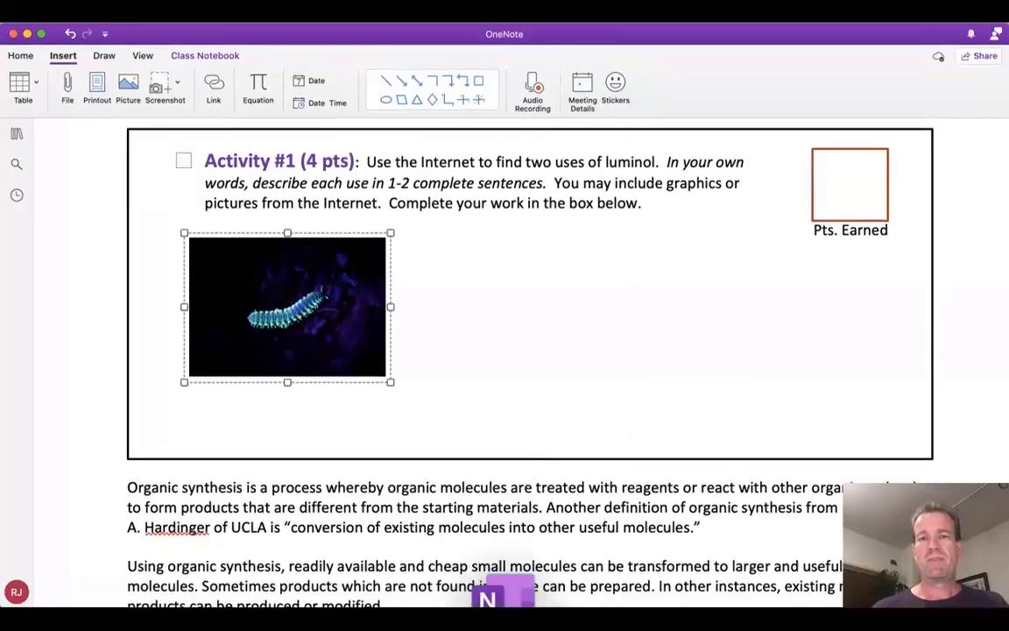
# - Switch to the Chrome window with the firefly image results and capture the Southwestern Pennsylvania firefly photo as a screenshot
pyautogui.click(495, 613)
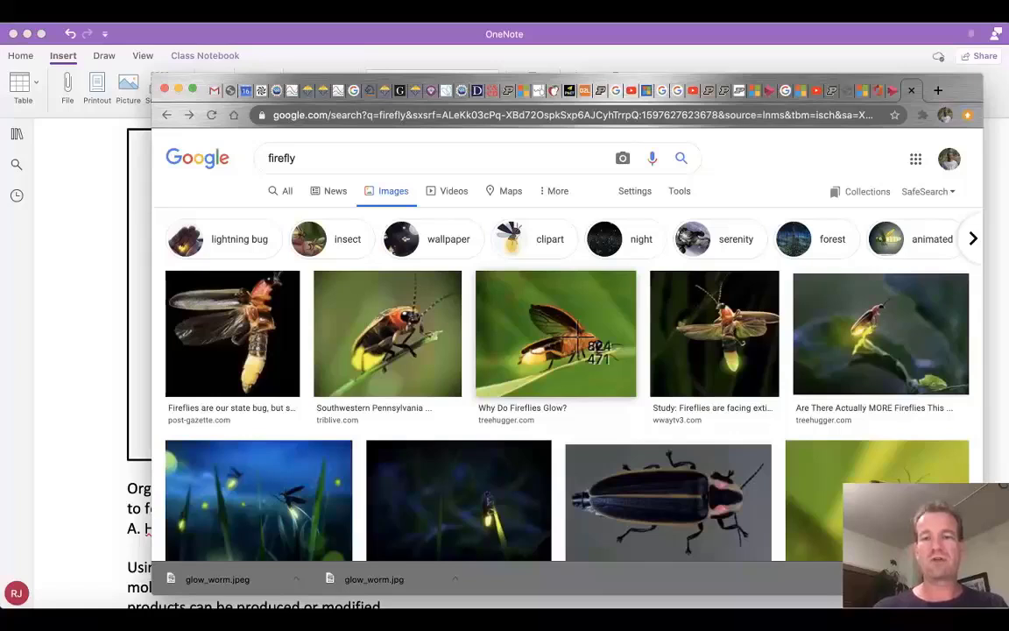
pyautogui.press('super+shift+4')
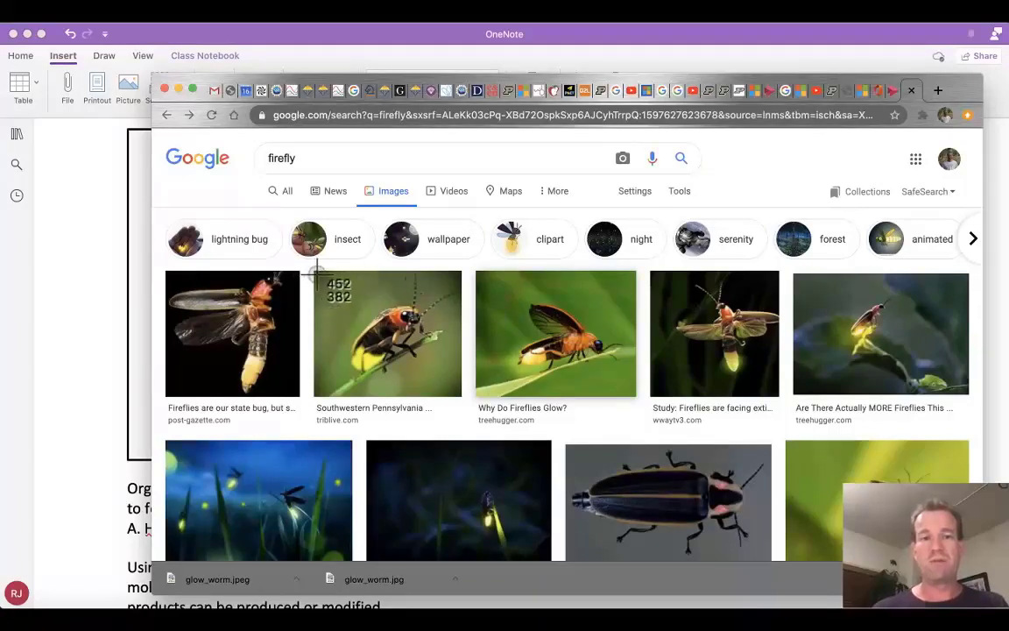
pyautogui.moveTo(316, 273)
pyautogui.mouseDown()
pyautogui.moveTo(370, 347)
pyautogui.moveTo(462, 396)
pyautogui.mouseUp()
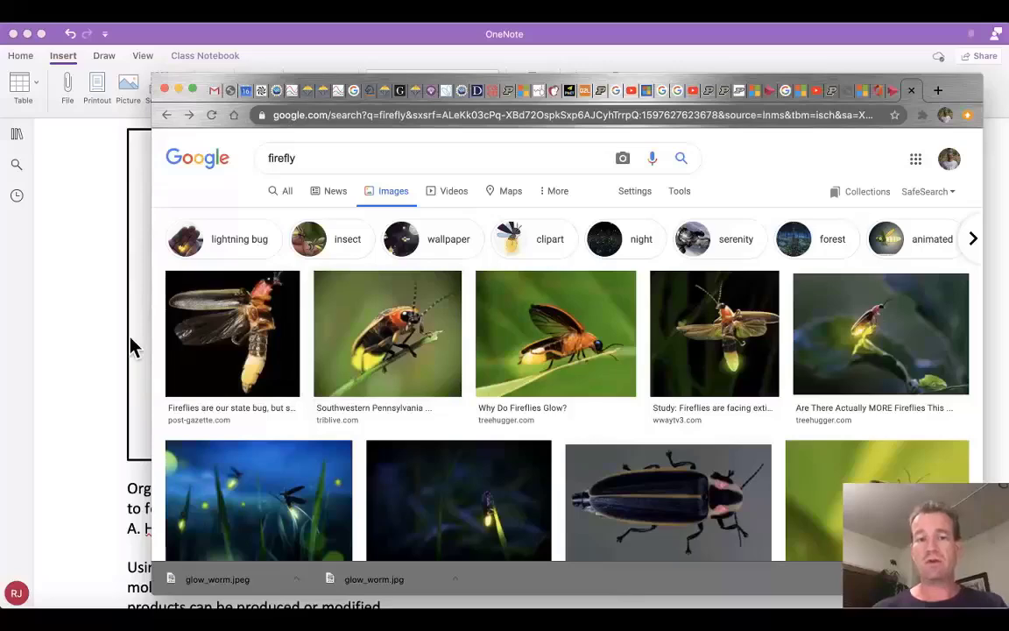
# - Return to OneNote and paste the captured firefly image into the empty area beside the glow worm picture
pyautogui.click(72, 334)
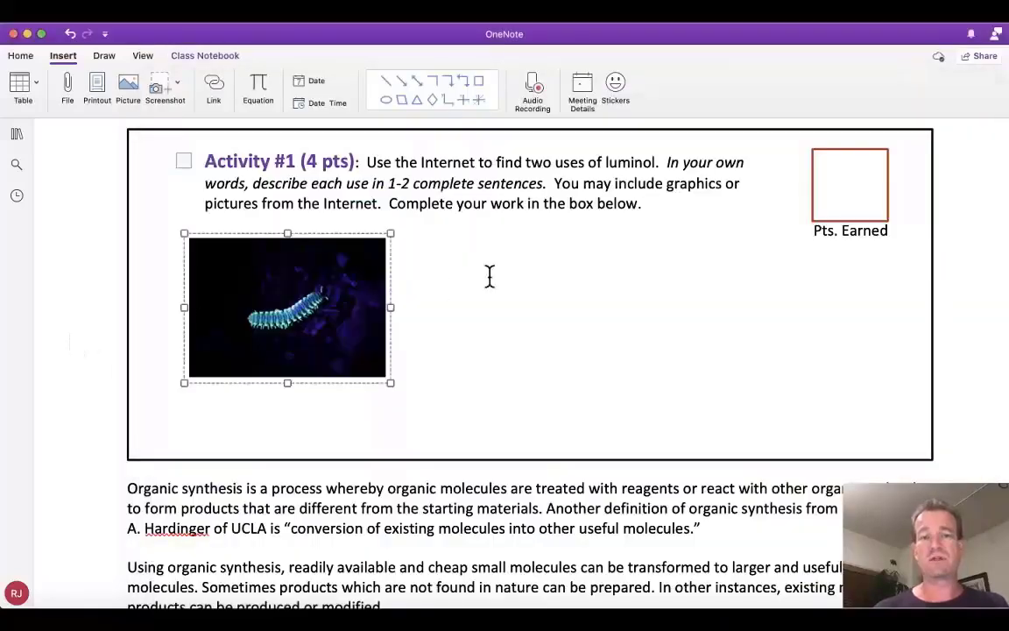
pyautogui.click(457, 263)
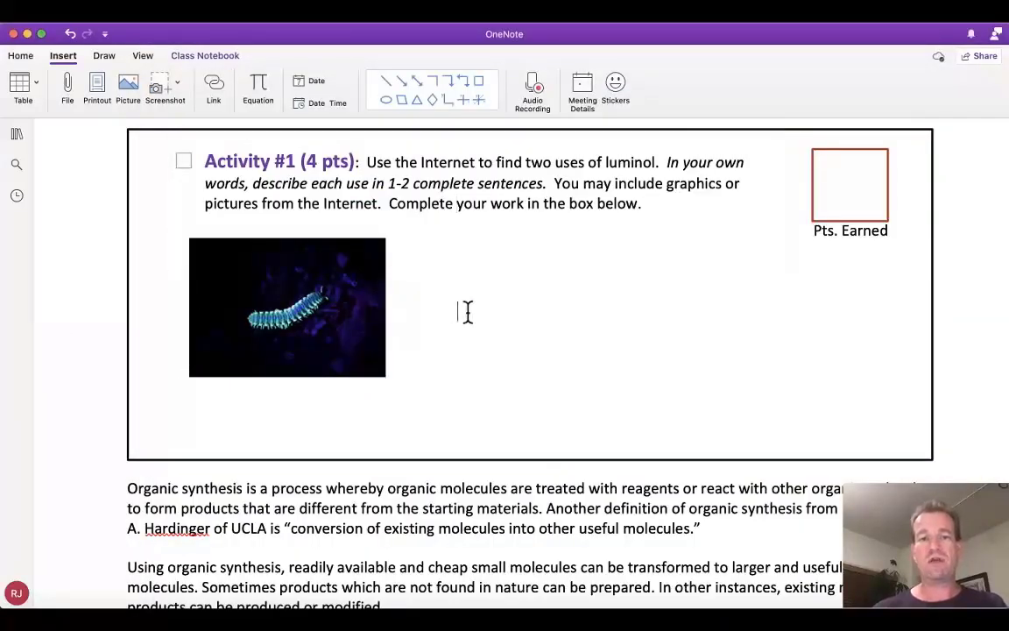
pyautogui.press('super+v')
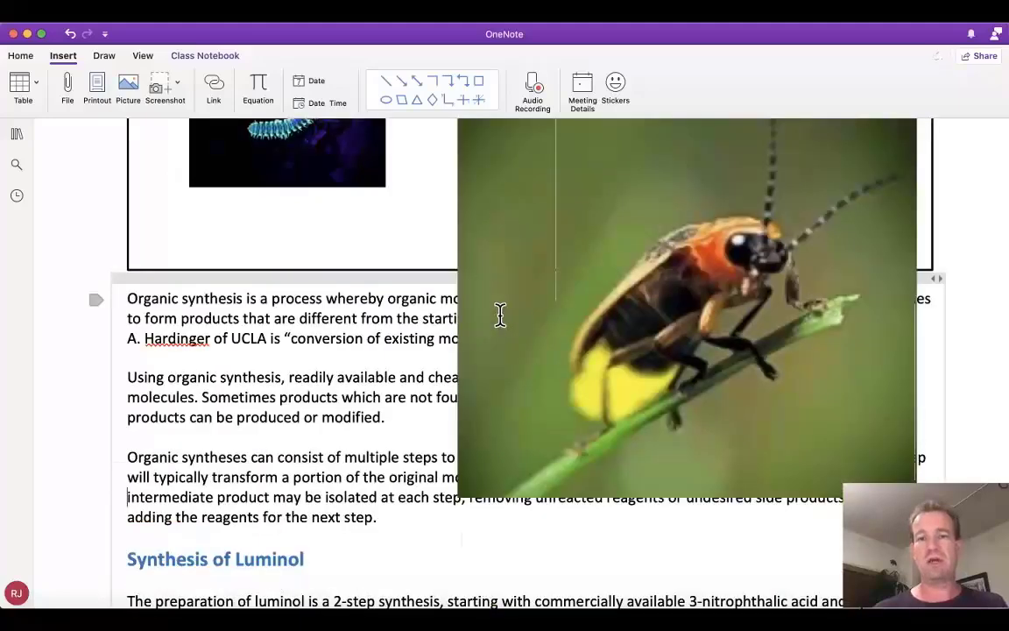
# - Shrink the firefly picture to about the glow worm picture's height and align it beside that picture in the Activity #1 box
pyautogui.scroll(1, 501, 314)
pyautogui.scroll(-1, 500, 314)
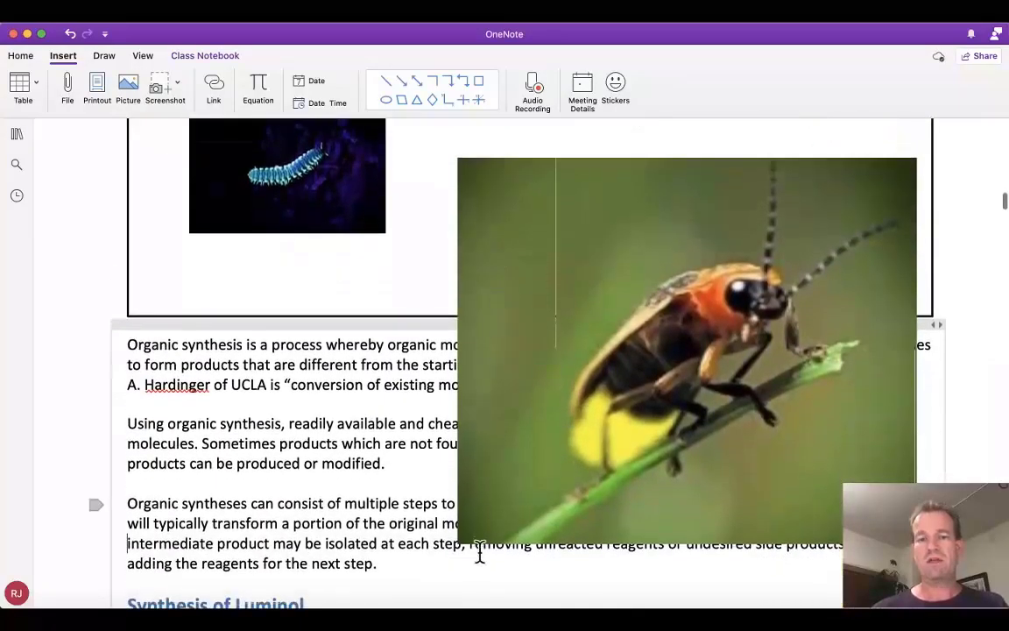
pyautogui.click(465, 538)
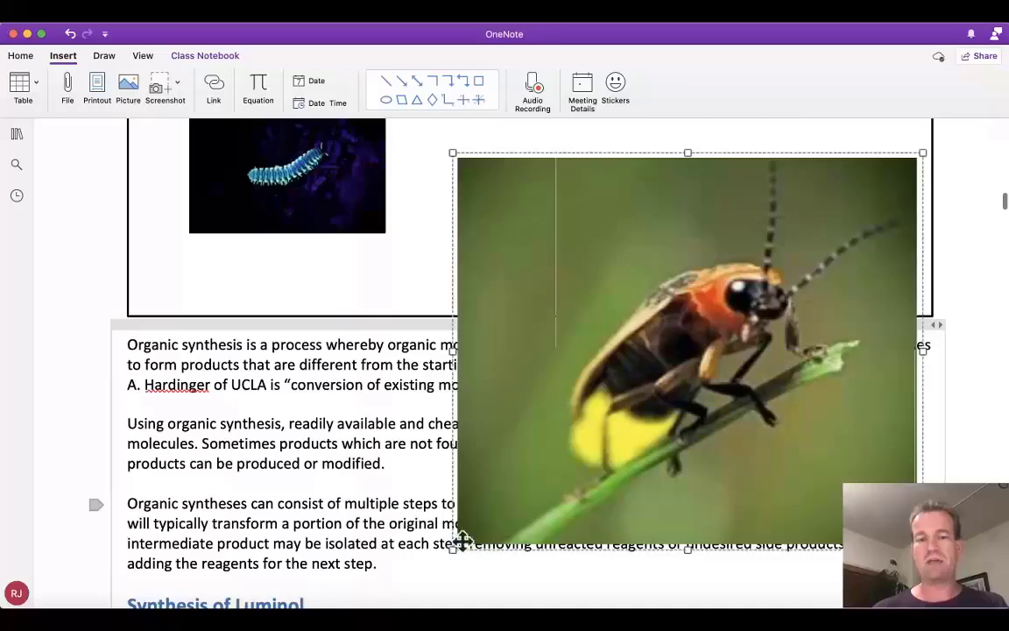
pyautogui.moveTo(455, 543); pyautogui.dragTo(754, 236)
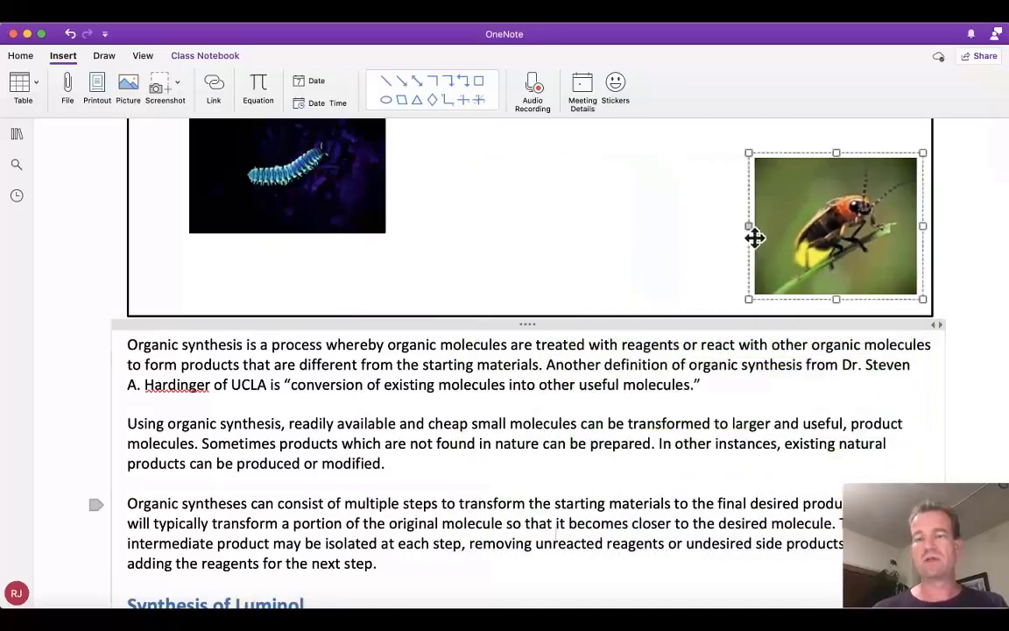
pyautogui.scroll(5, 695, 254)
pyautogui.moveTo(813, 444); pyautogui.dragTo(477, 386)
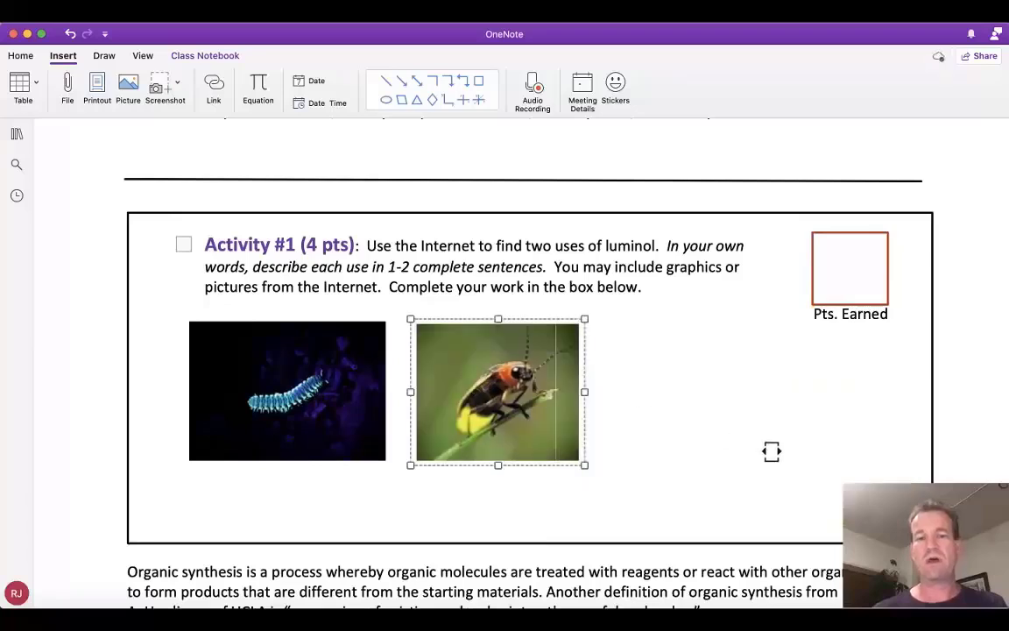
# - Insert extra vertical space in two passes between the Activity #1 box and the paragraph beginning "Organic synthesis is a process"
pyautogui.scroll(-2, 770, 450)
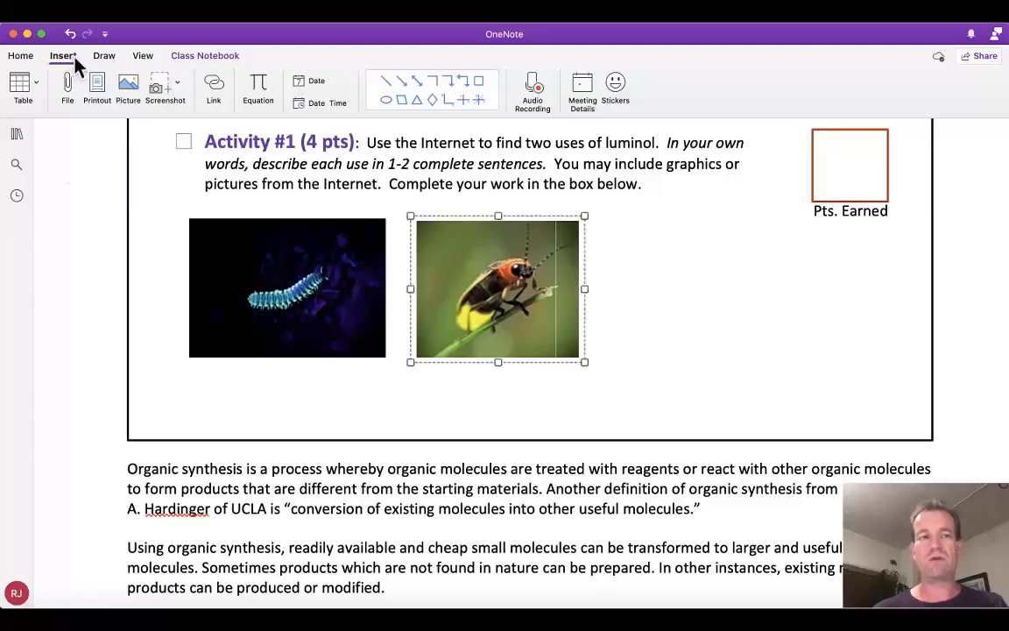
pyautogui.click(102, 57)
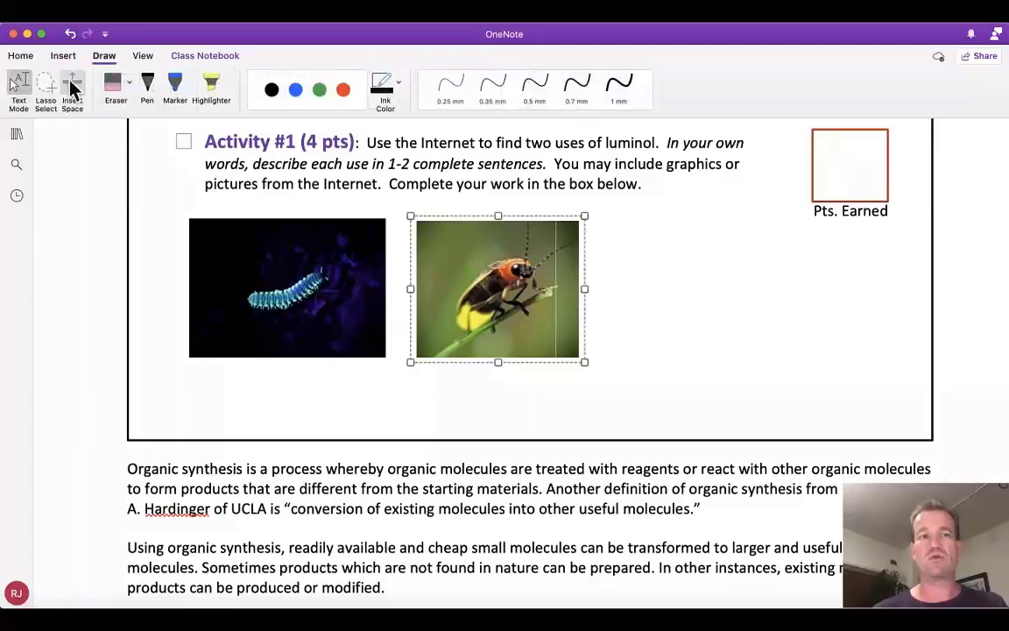
pyautogui.click(72, 87)
pyautogui.moveTo(158, 451); pyautogui.dragTo(165, 601)
pyautogui.scroll(-3, 165, 601)
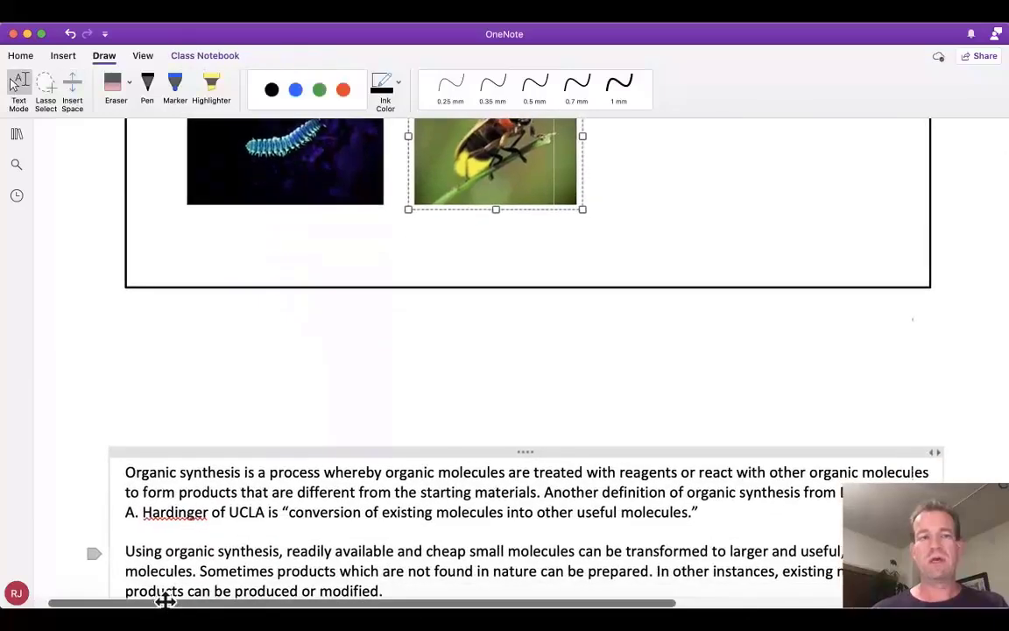
pyautogui.press('super+minus')
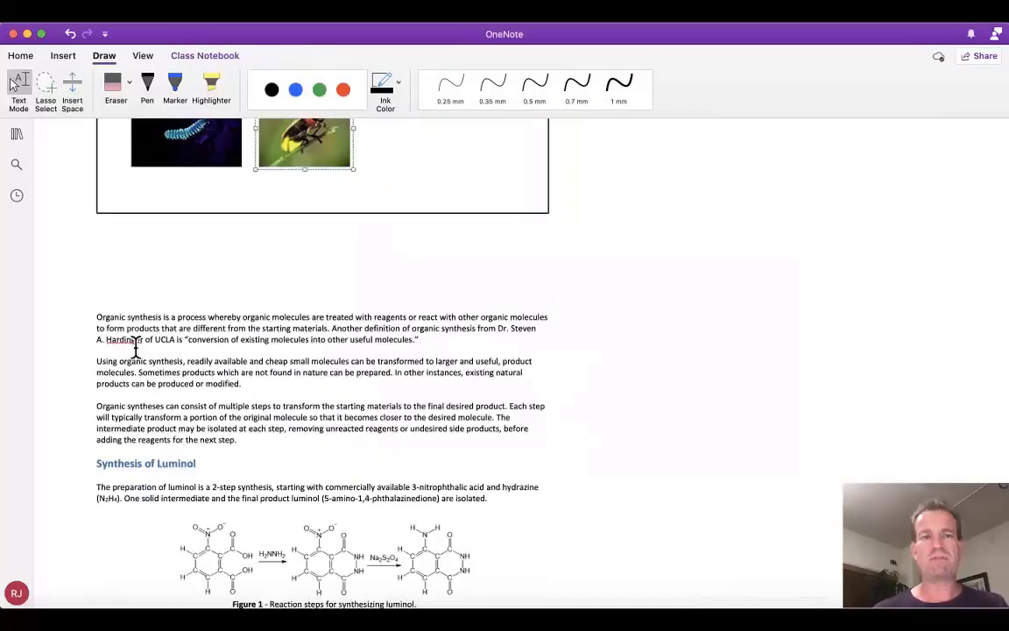
pyautogui.press('super+minus')
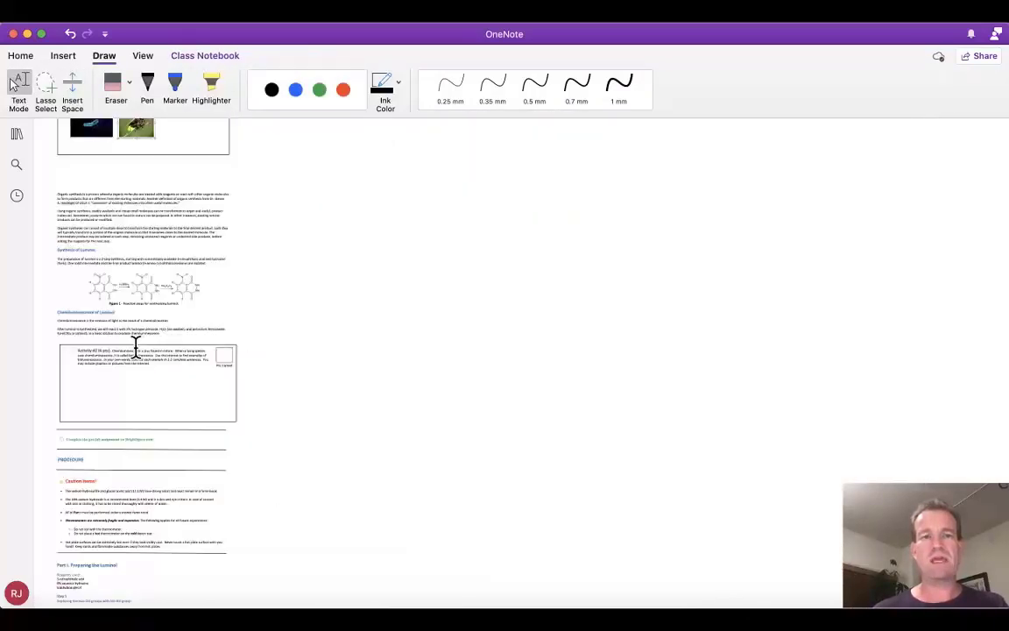
pyautogui.click(76, 90)
pyautogui.moveTo(86, 169); pyautogui.dragTo(88, 290)
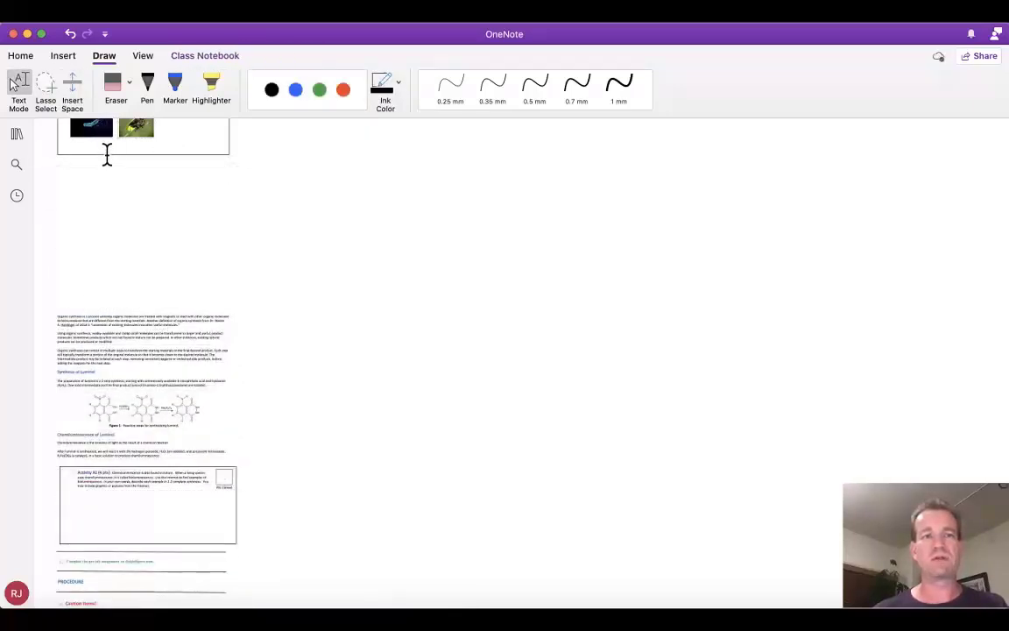
# - Extend the Activity #1 box's lower edge down to just above the paragraph beginning "Organic synthesis is a process"
pyautogui.press('super+plus')
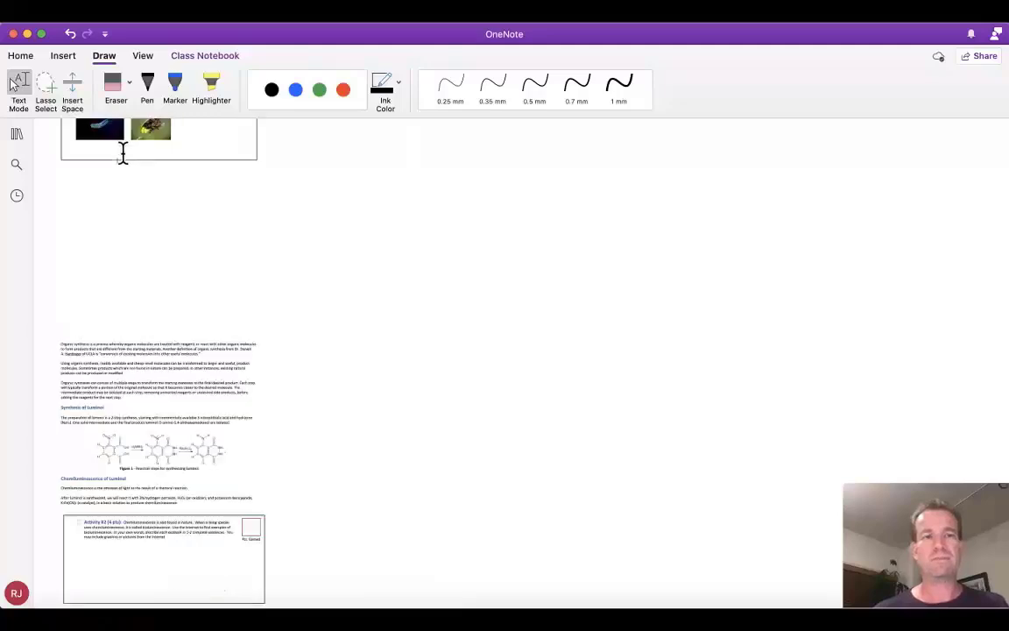
pyautogui.press('super+plus')
pyautogui.press('super+plus')
pyautogui.press('super+plus')
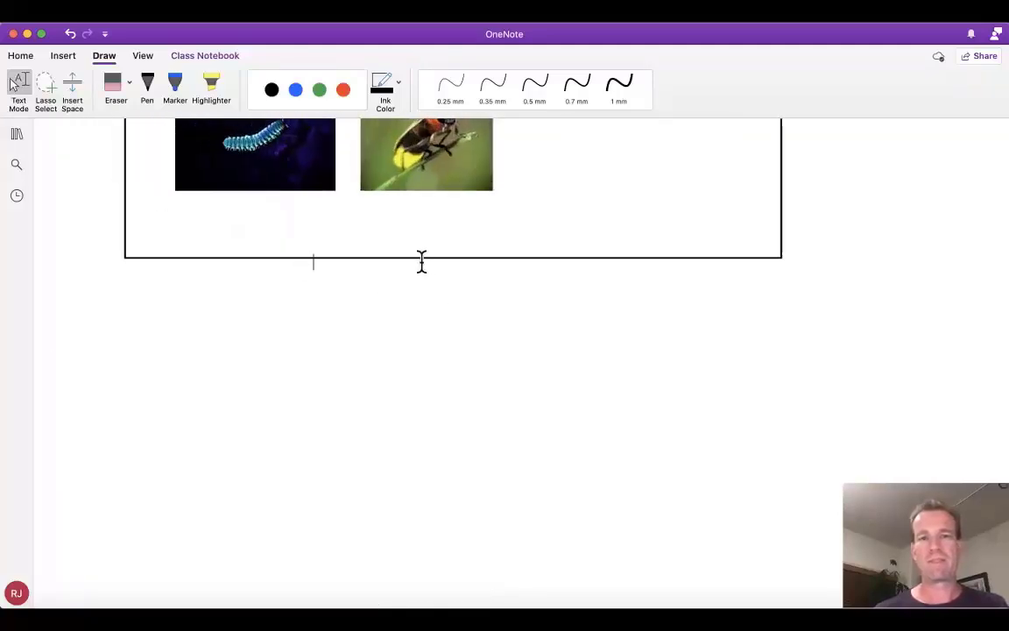
pyautogui.click(430, 258)
pyautogui.scroll(5, 456, 263)
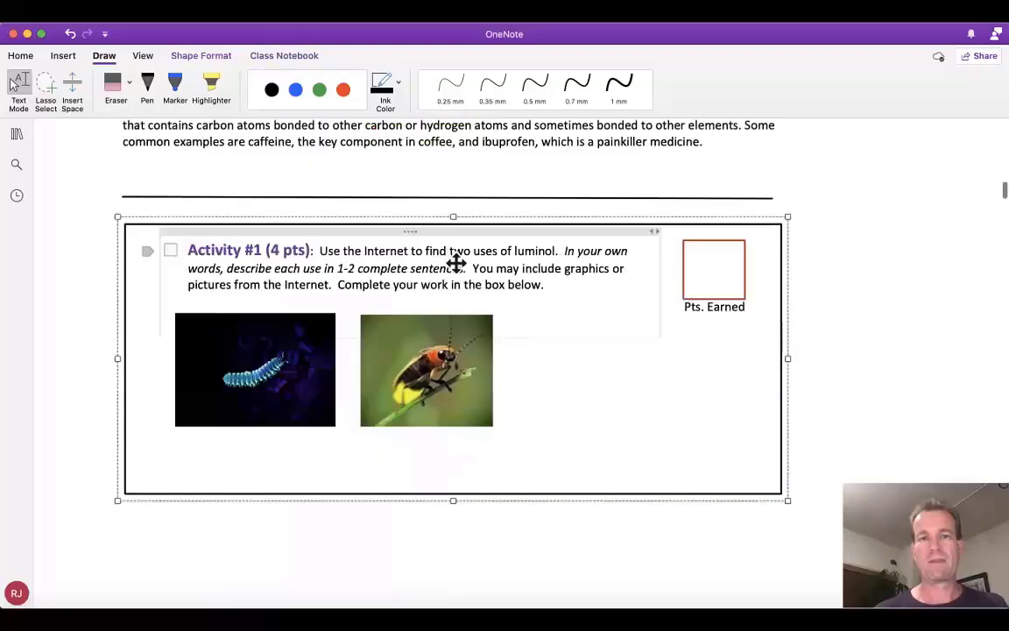
pyautogui.moveTo(452, 501); pyautogui.dragTo(453, 613)
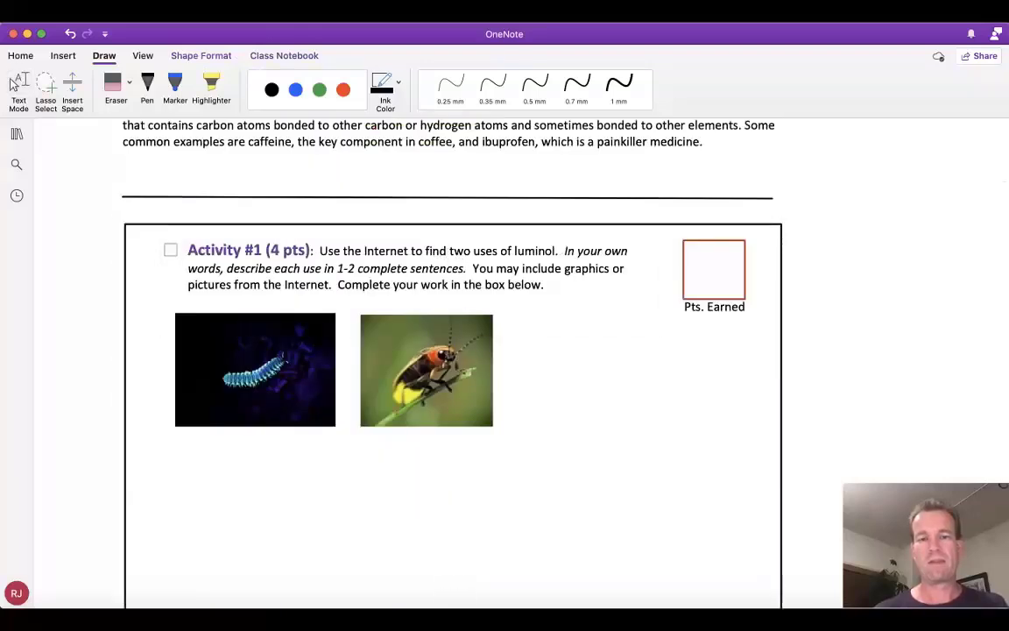
pyautogui.scroll(-5, 462, 508)
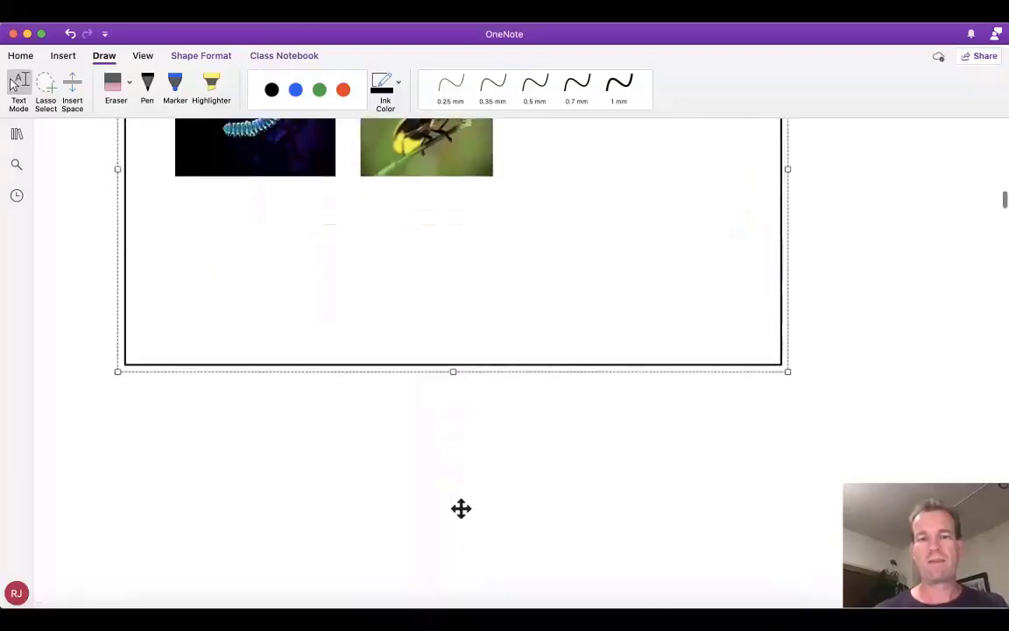
pyautogui.moveTo(454, 366); pyautogui.dragTo(451, 594)
pyautogui.scroll(-5, 450, 595)
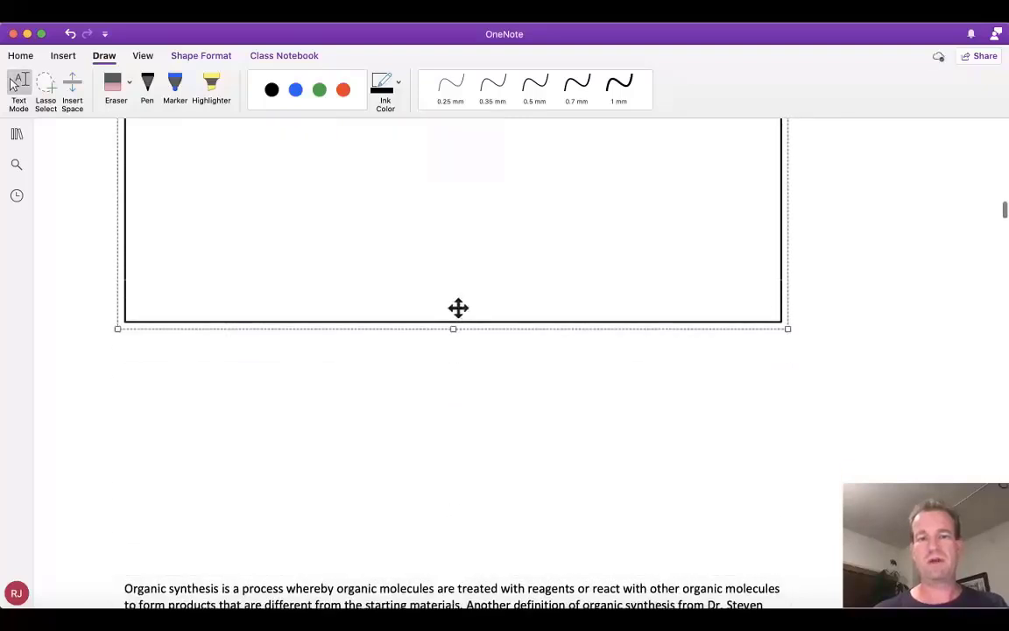
pyautogui.moveTo(455, 331); pyautogui.dragTo(465, 539)
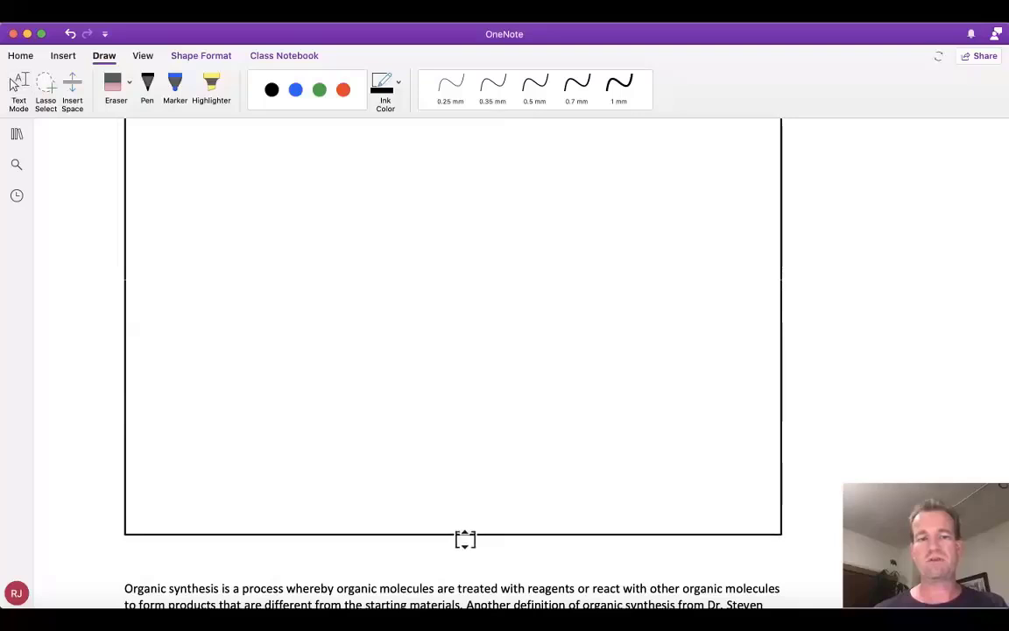
# - Insert Jelly Fish.pdf from the Downloads folder as a file printout on the lab page
pyautogui.scroll(10, 412, 365)
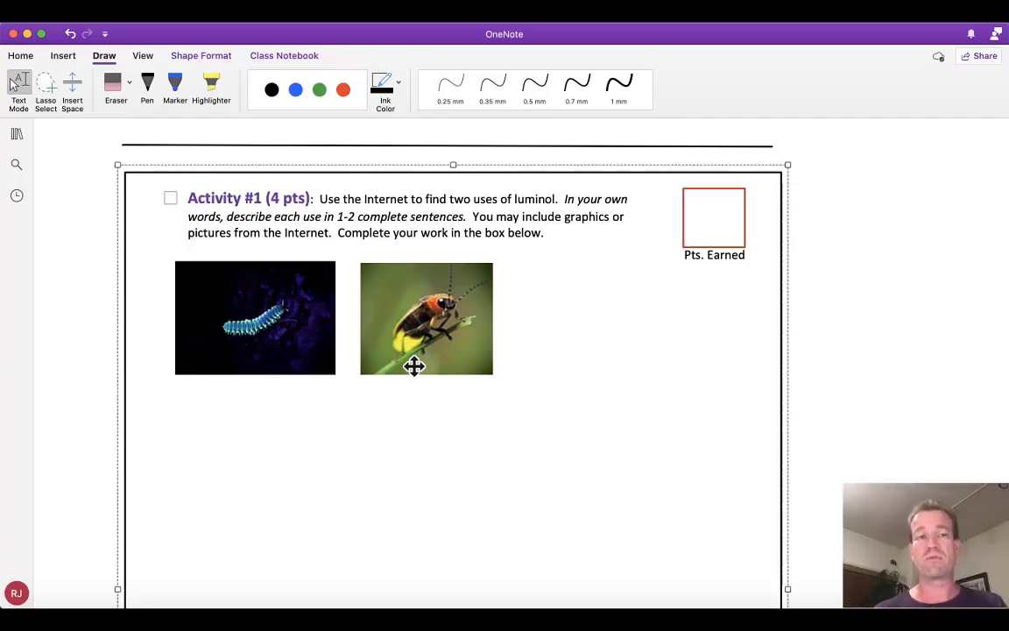
pyautogui.click(62, 58)
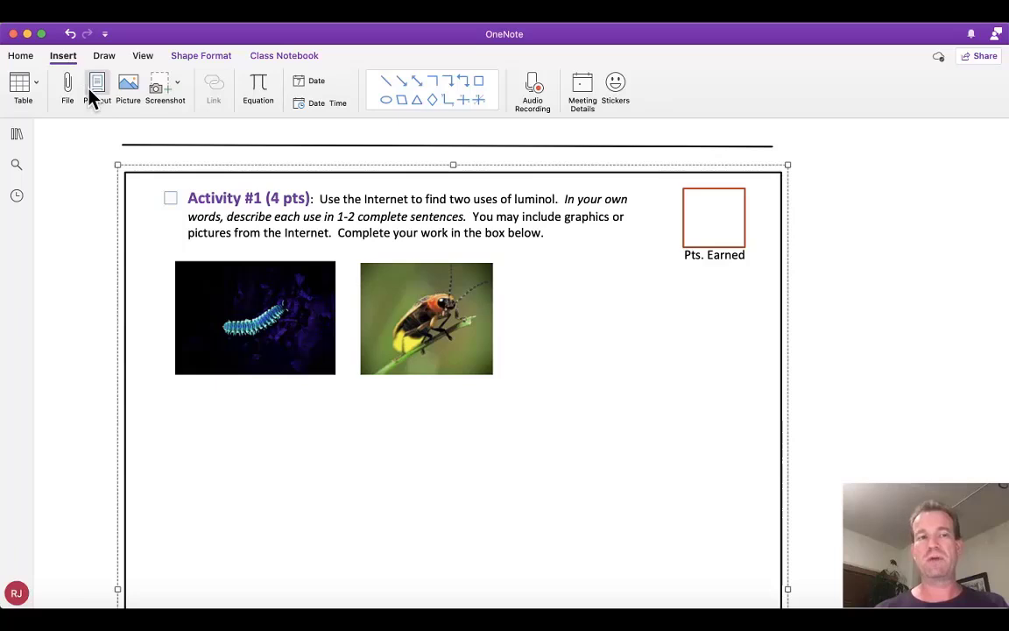
pyautogui.click(180, 408)
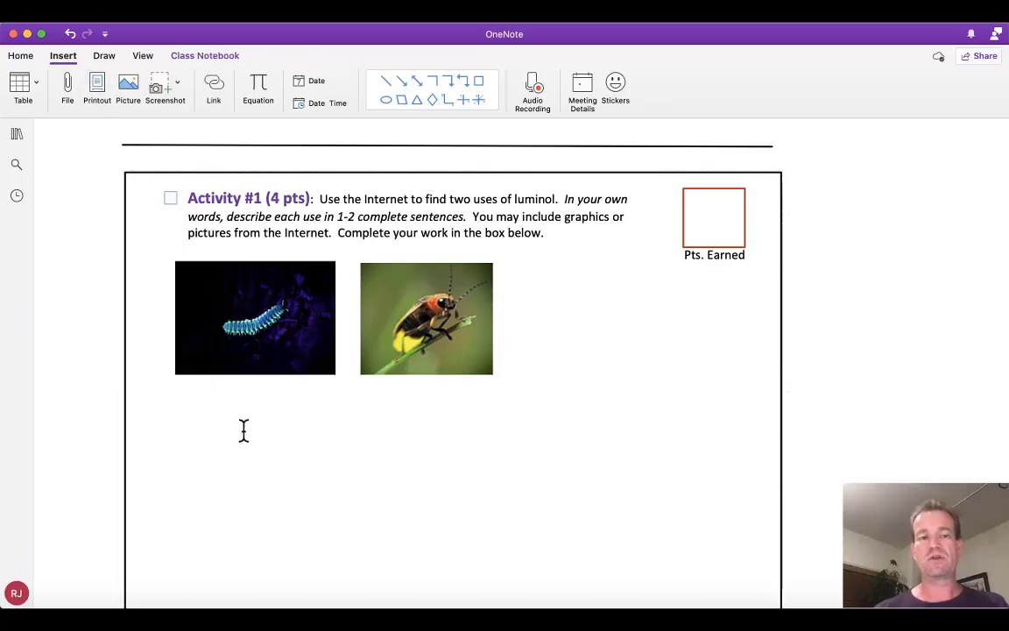
pyautogui.scroll(-5, 250, 426)
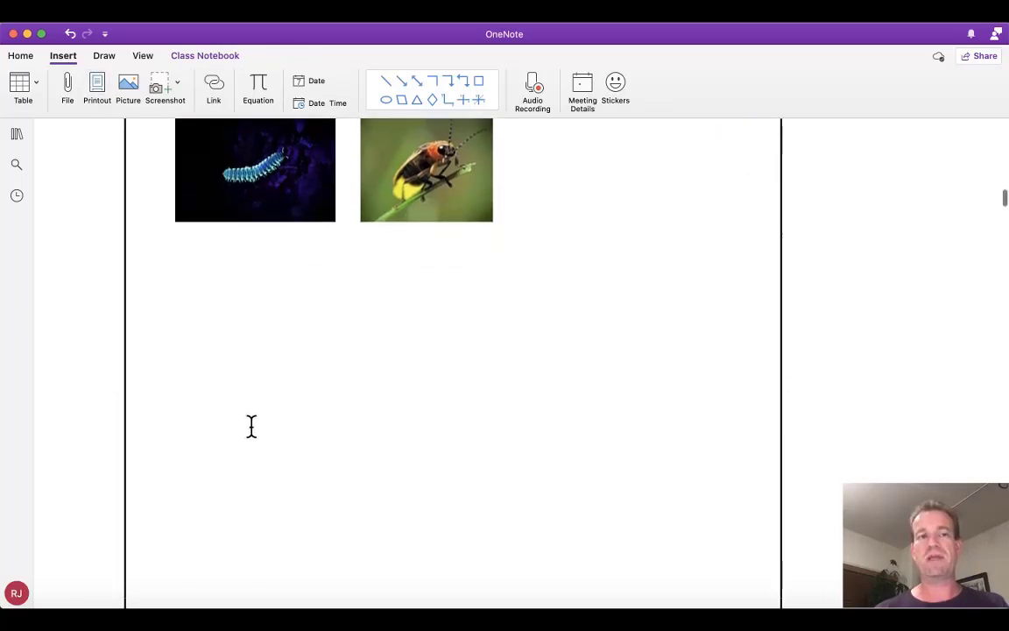
pyautogui.click(98, 83)
pyautogui.click(187, 202)
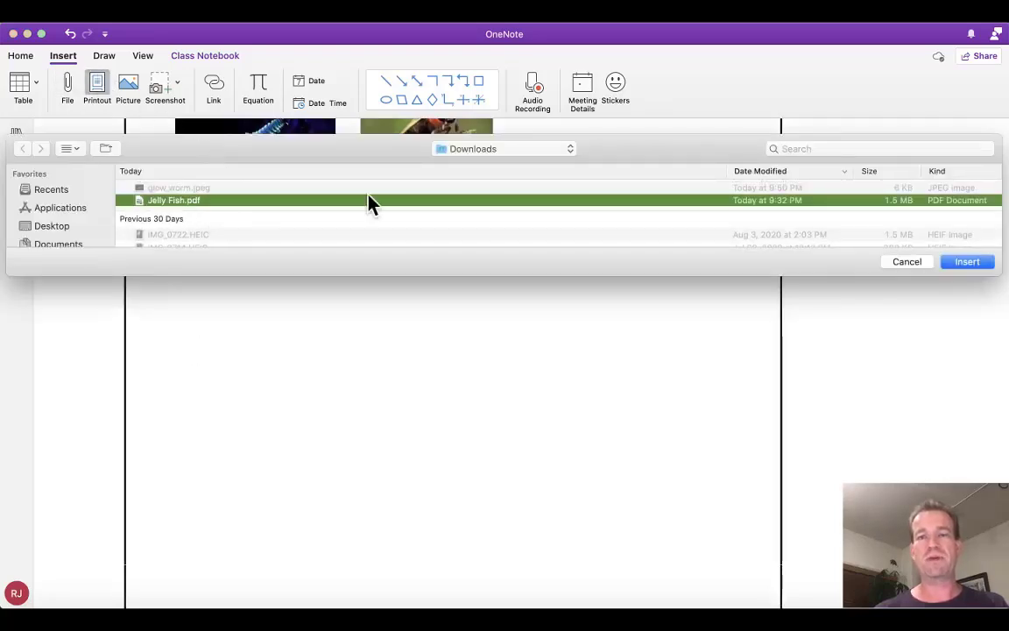
pyautogui.click(967, 262)
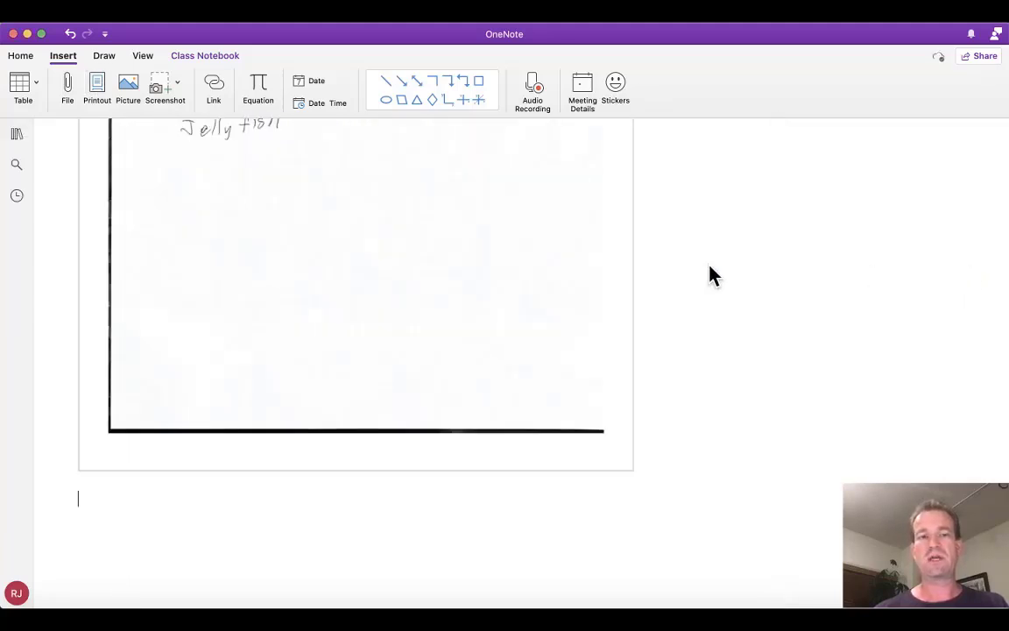
# - Find the Jelly Fish printout at the end of the page, preview its attached PDF, and close the preview
pyautogui.scroll(10, 709, 265)
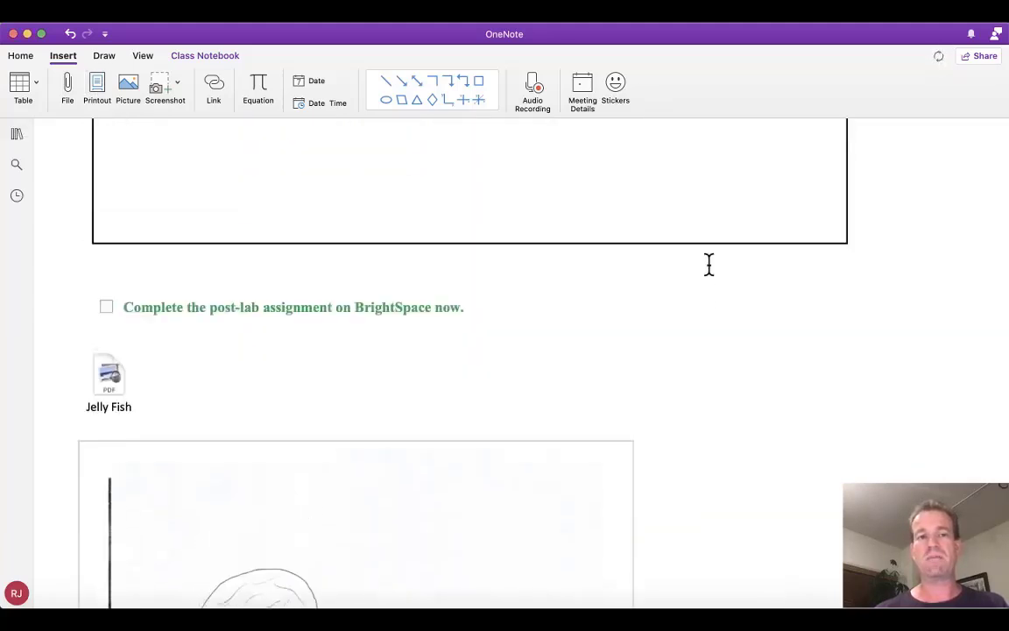
pyautogui.scroll(3, 709, 265)
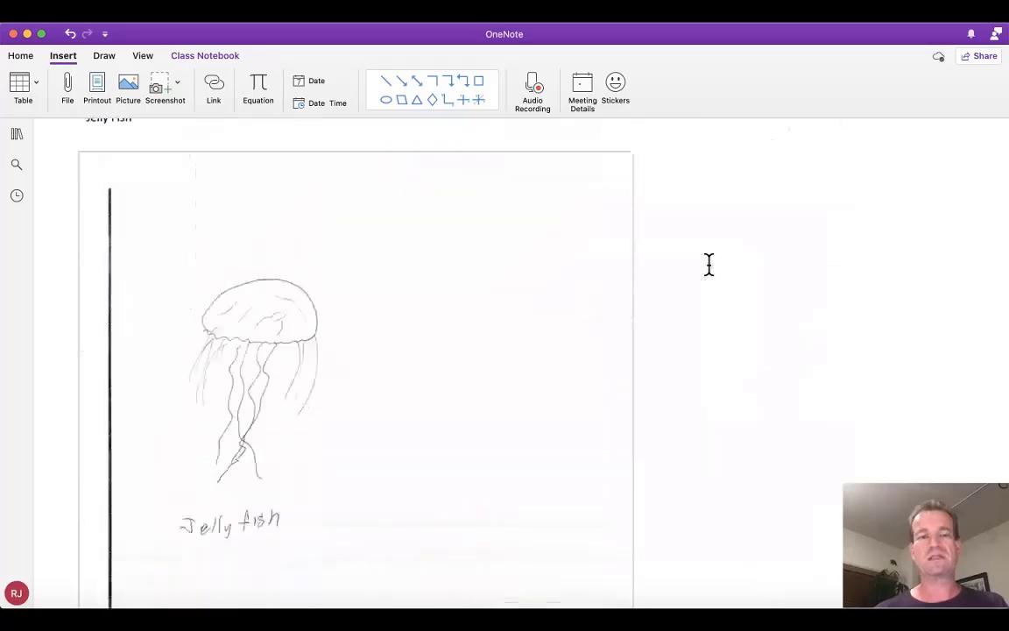
pyautogui.scroll(-3, 706, 264)
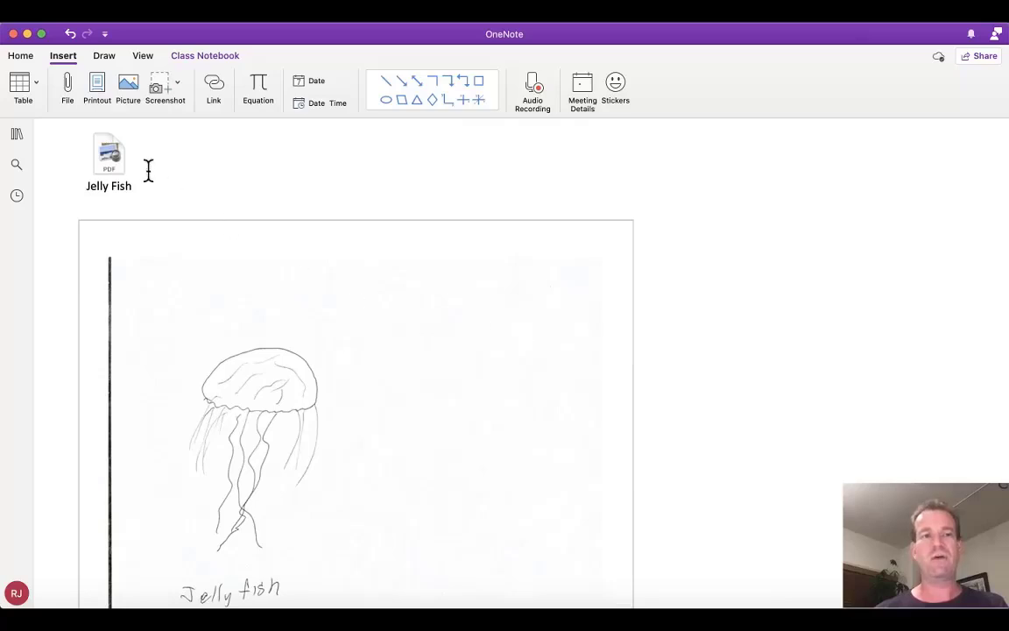
pyautogui.click(112, 153)
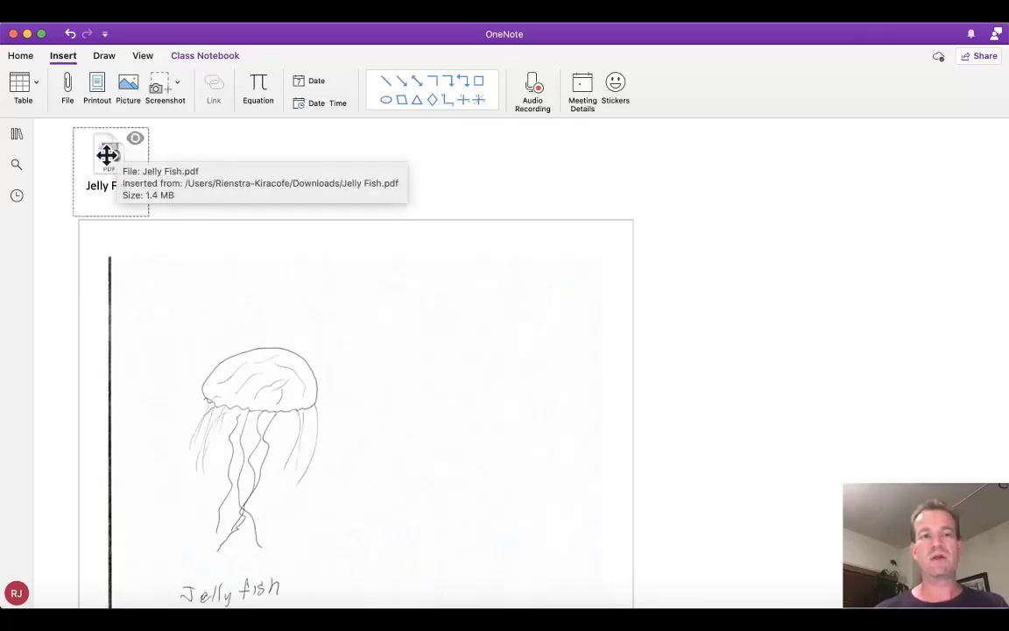
pyautogui.moveTo(105, 158)
pyautogui.mouseDown()
pyautogui.moveTo(476, 196)
pyautogui.moveTo(166, 180)
pyautogui.moveTo(94, 160)
pyautogui.moveTo(106, 161)
pyautogui.mouseUp()
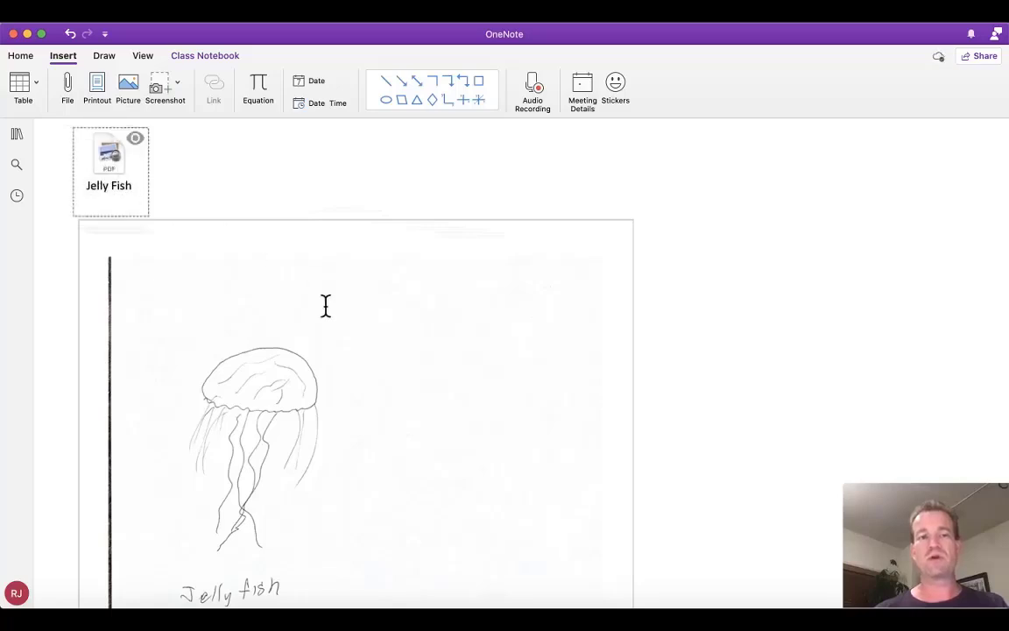
pyautogui.scroll(3, 324, 304)
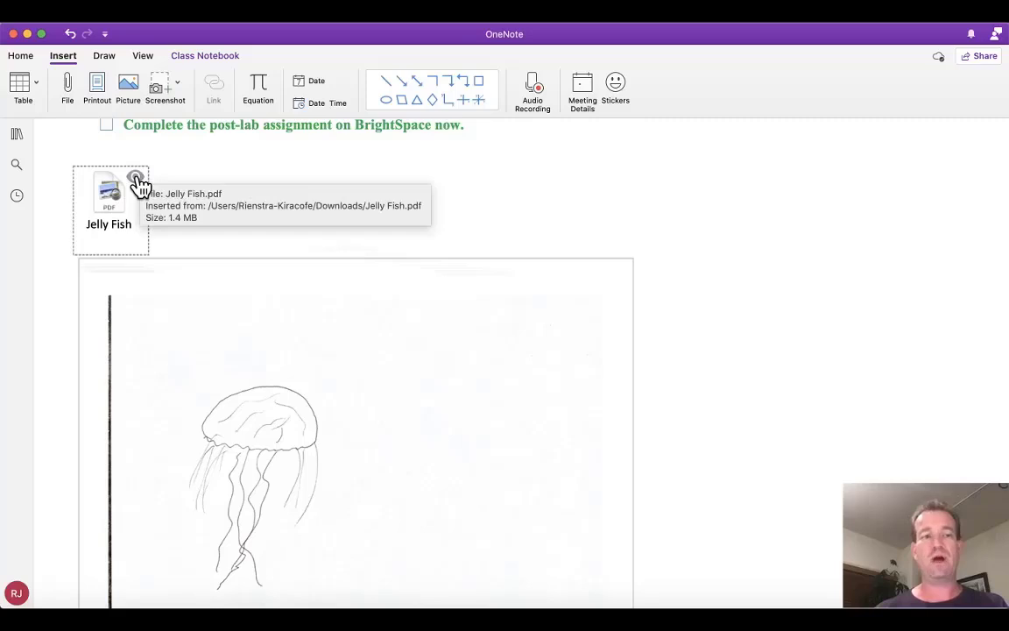
pyautogui.click(137, 181)
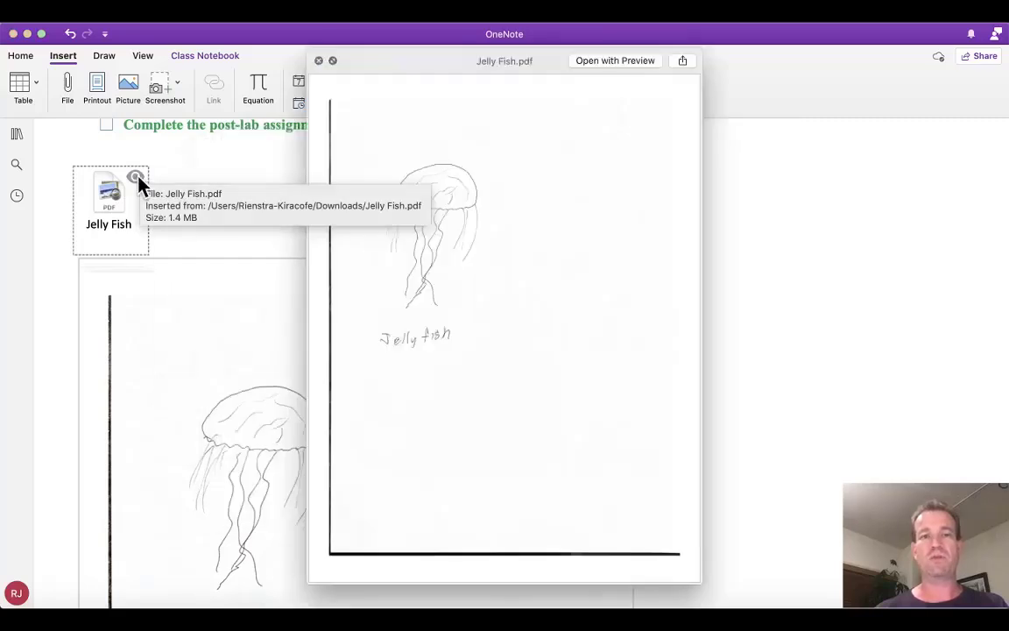
pyautogui.click(318, 61)
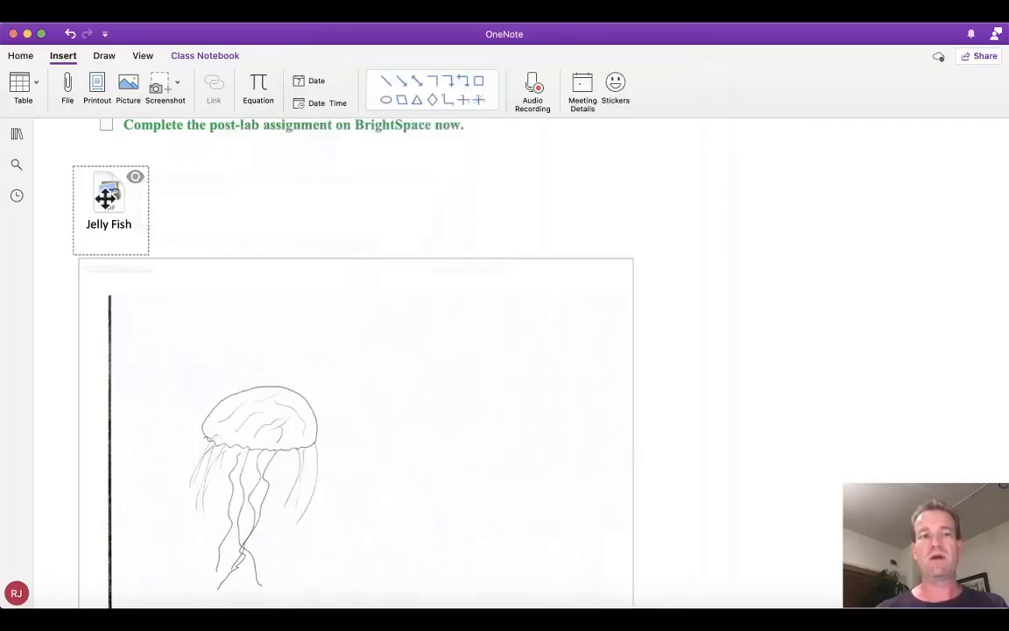
# - Shrink the Jelly Fish printout image in several passes and place it beside its PDF attachment
pyautogui.click(228, 305)
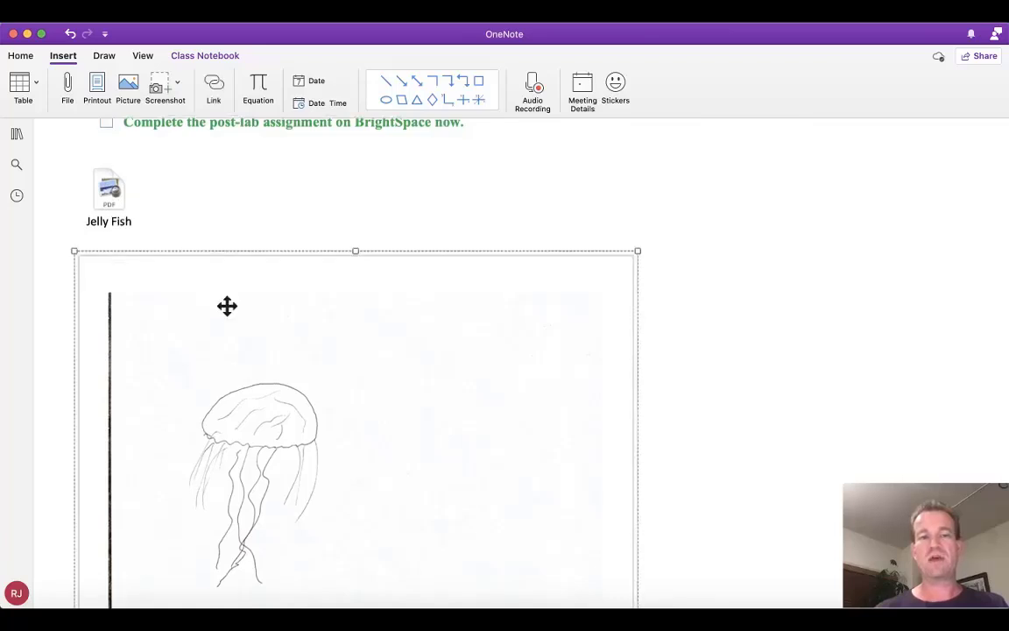
pyautogui.scroll(-5, 225, 304)
pyautogui.scroll(6, 225, 304)
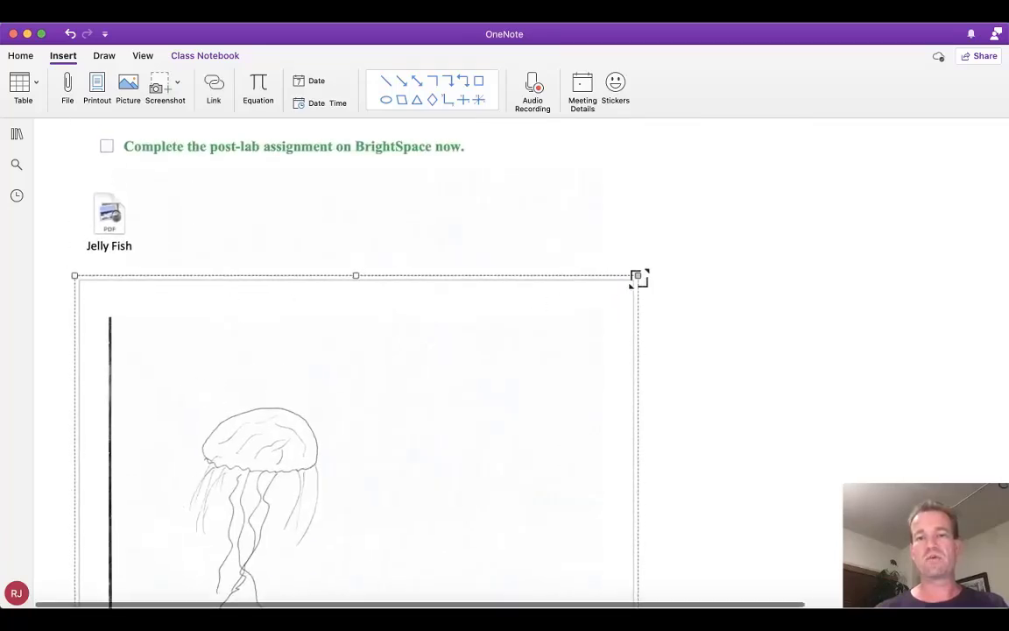
pyautogui.moveTo(638, 276); pyautogui.dragTo(394, 218)
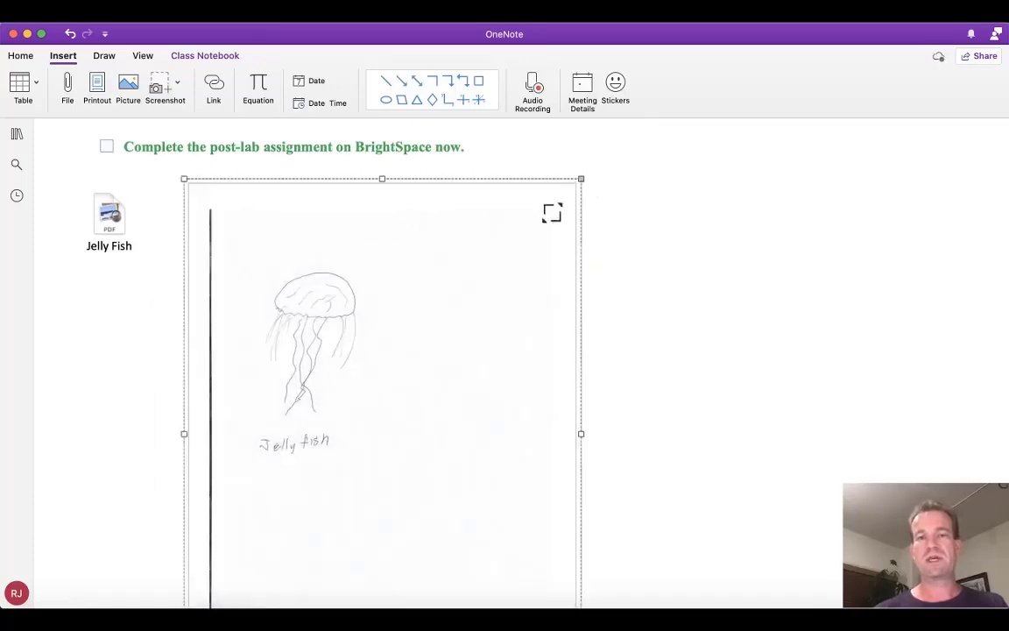
pyautogui.moveTo(552, 212); pyautogui.dragTo(293, 420)
pyautogui.moveTo(281, 517); pyautogui.dragTo(304, 291)
# - Move the Jelly Fish printout into the Activity #1 box below the two pictures, sized to about two-thirds of the box's width
pyautogui.scroll(-6, 304, 291)
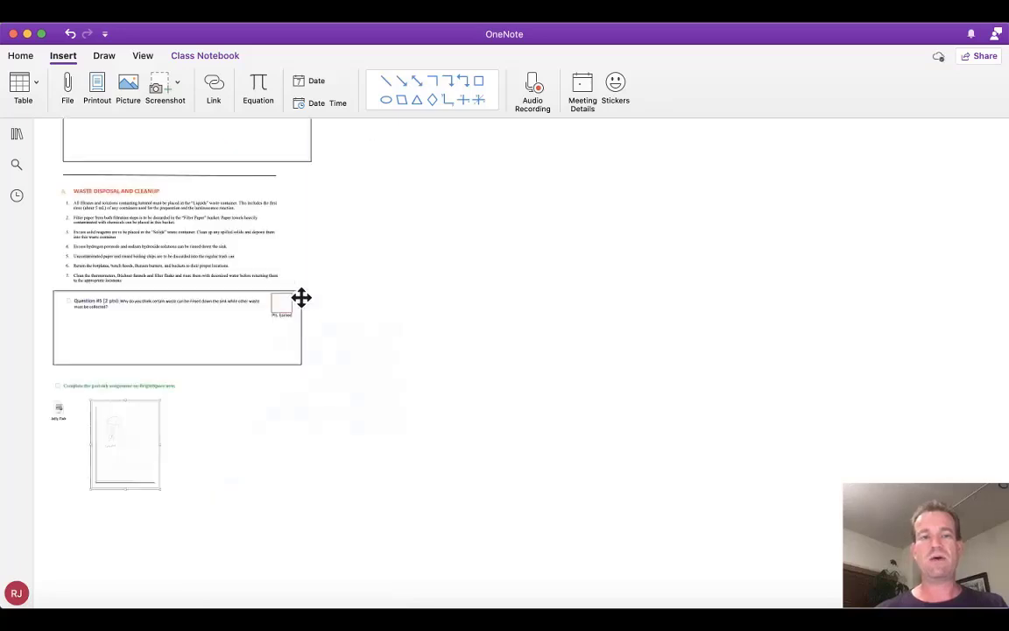
pyautogui.moveTo(99, 466); pyautogui.dragTo(360, 209)
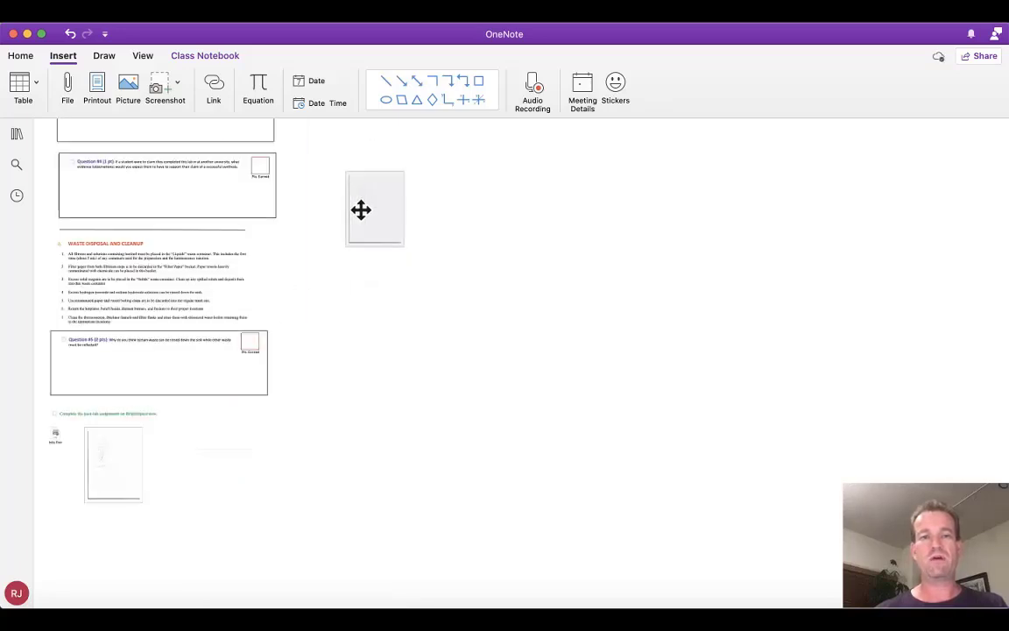
pyautogui.scroll(10, 360, 209)
pyautogui.moveTo(377, 568); pyautogui.dragTo(211, 331)
# - Cut the Jelly Fish PDF attachment from the page's end and paste it beside the firefly picture in the Activity #1 box
pyautogui.scroll(-15, 356, 280)
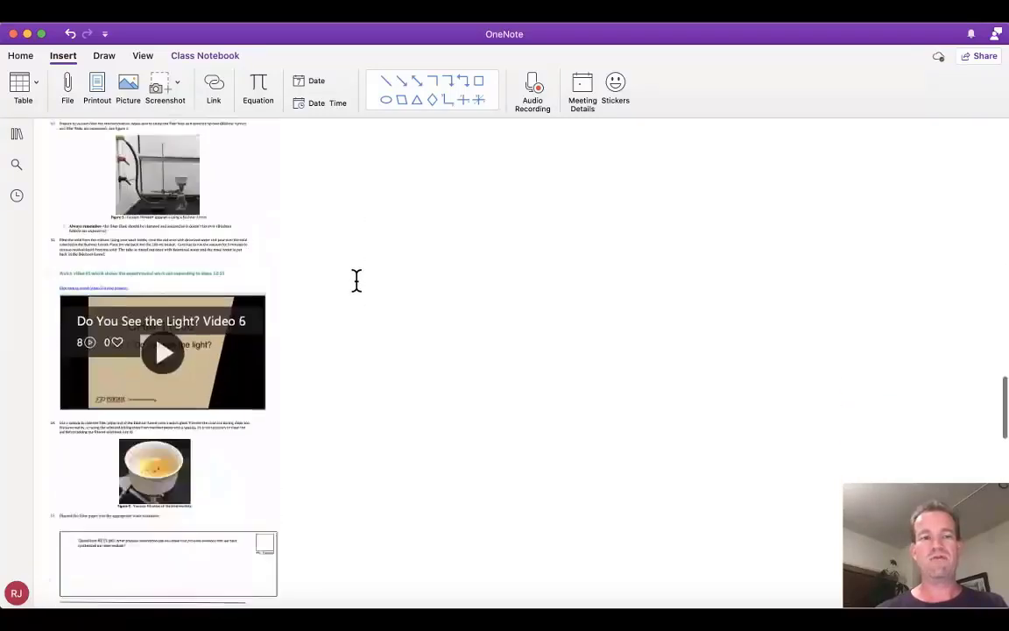
pyautogui.scroll(-12, 356, 280)
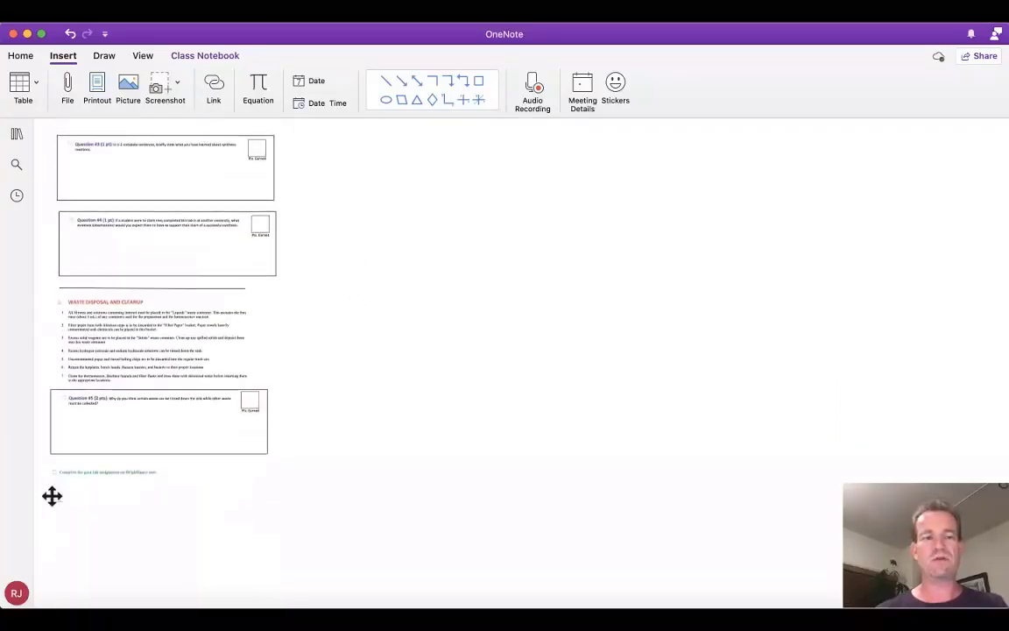
pyautogui.click(55, 494)
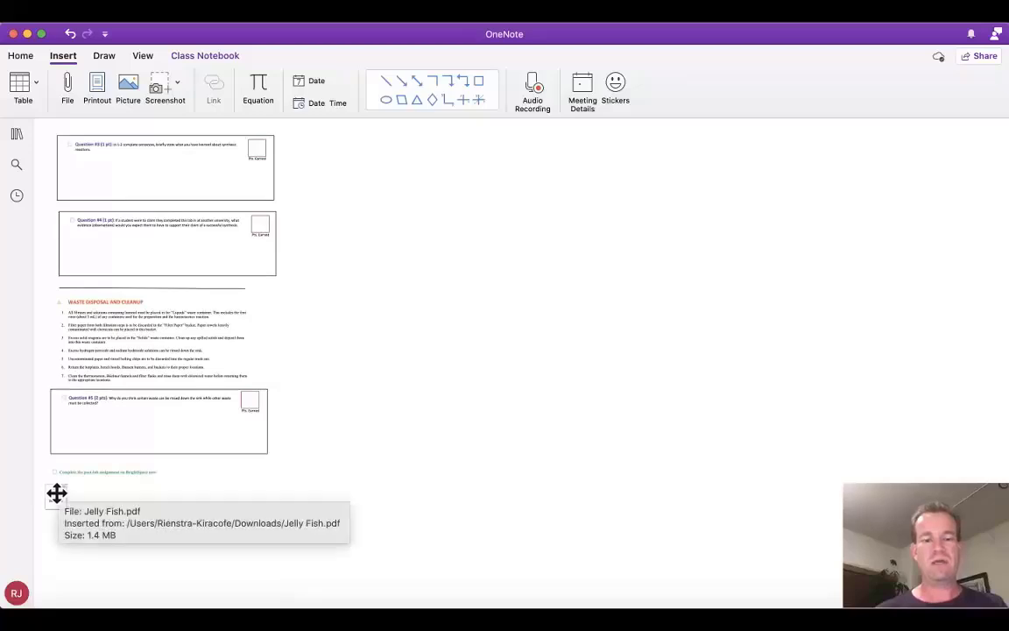
pyautogui.scroll(20, 56, 494)
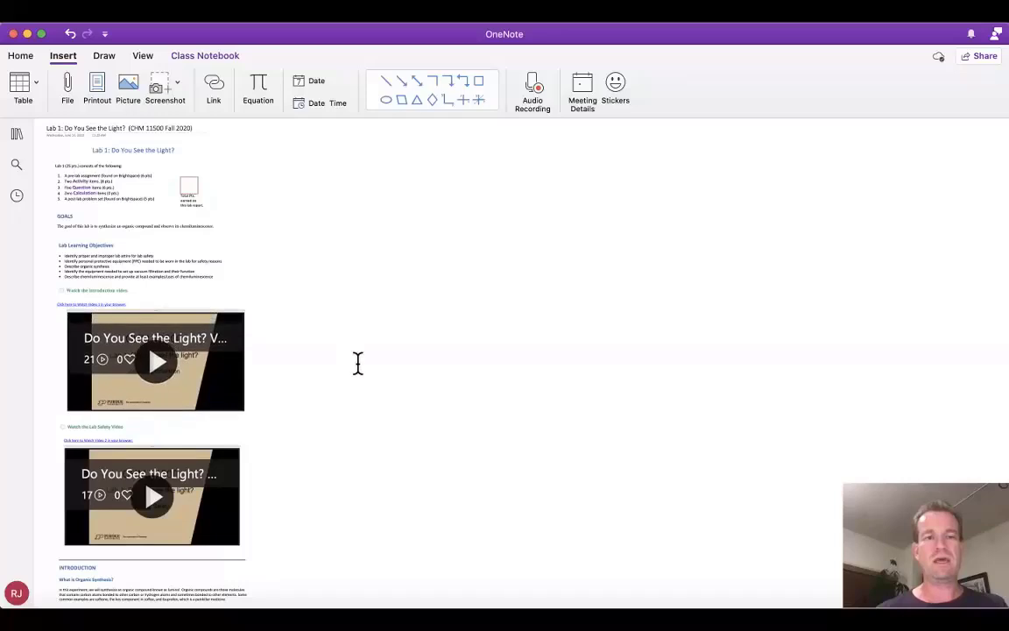
pyautogui.scroll(-10, 356, 362)
pyautogui.scroll(3, 236, 347)
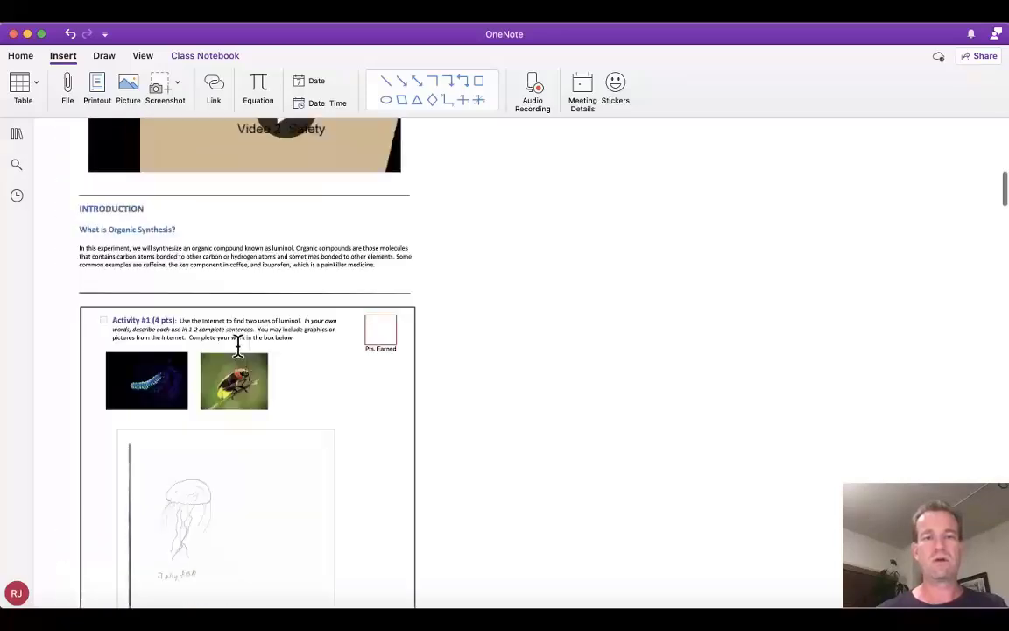
pyautogui.scroll(3, 237, 346)
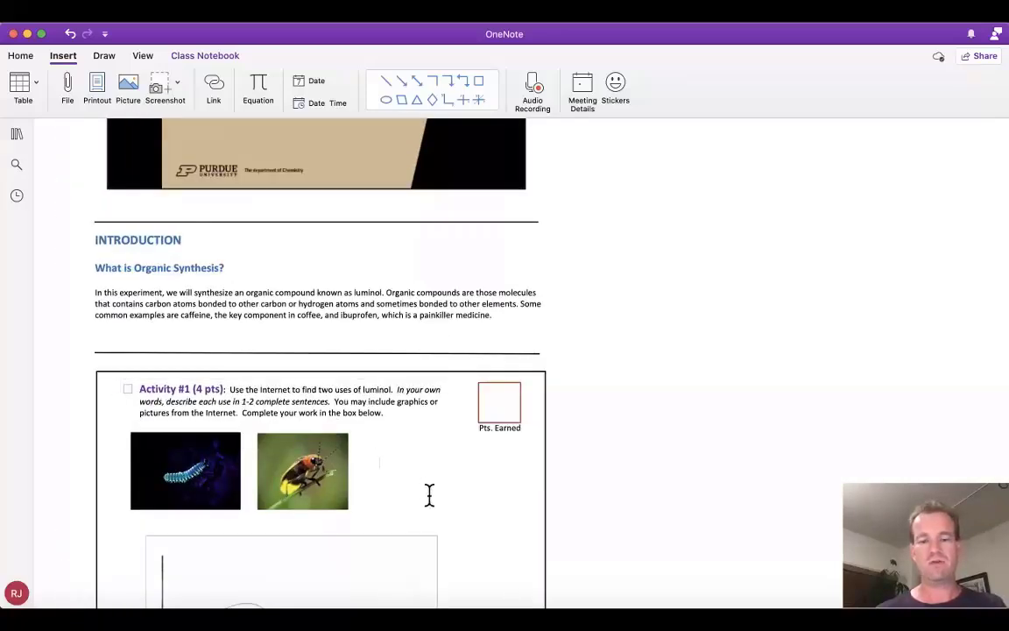
pyautogui.press('super+v')
# - Review the pictures, attachment and printout in the Activity #1 box and check the page's sync status
pyautogui.scroll(-5, 510, 508)
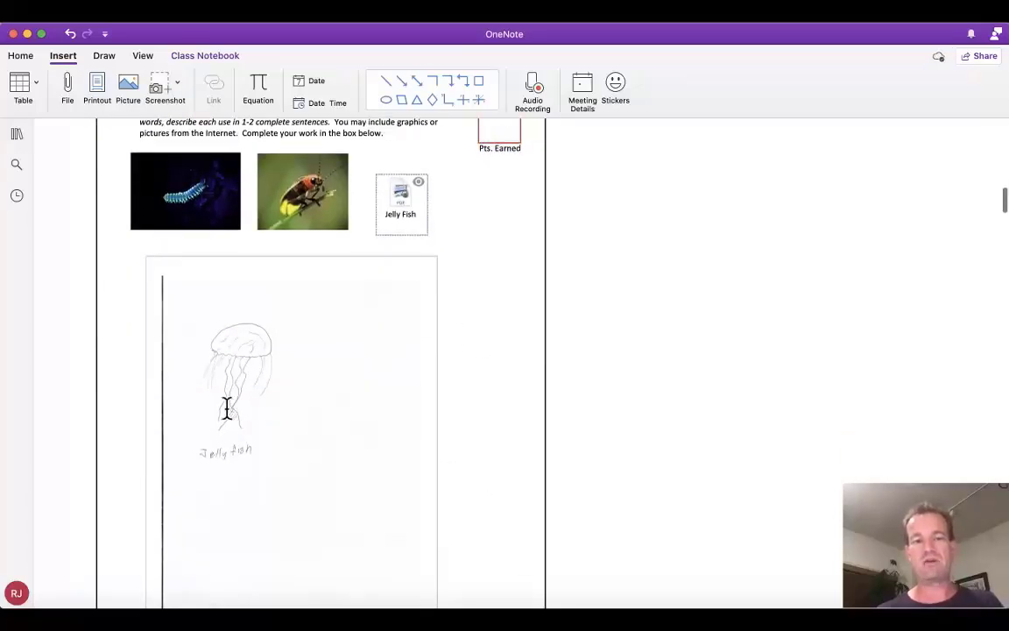
pyautogui.scroll(-5, 250, 410)
pyautogui.scroll(6, 249, 410)
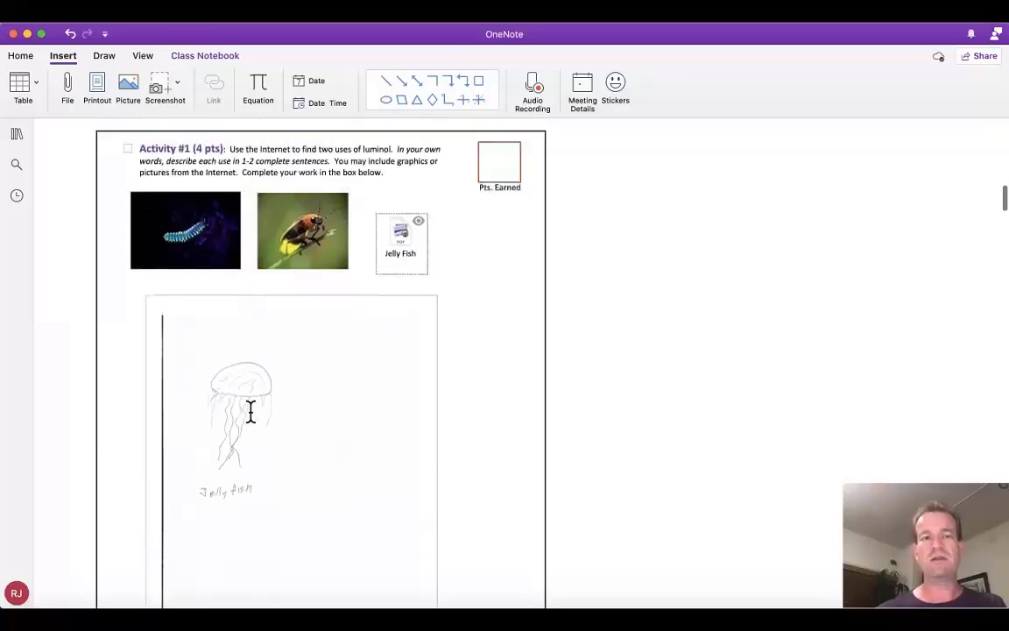
pyautogui.scroll(2, 250, 410)
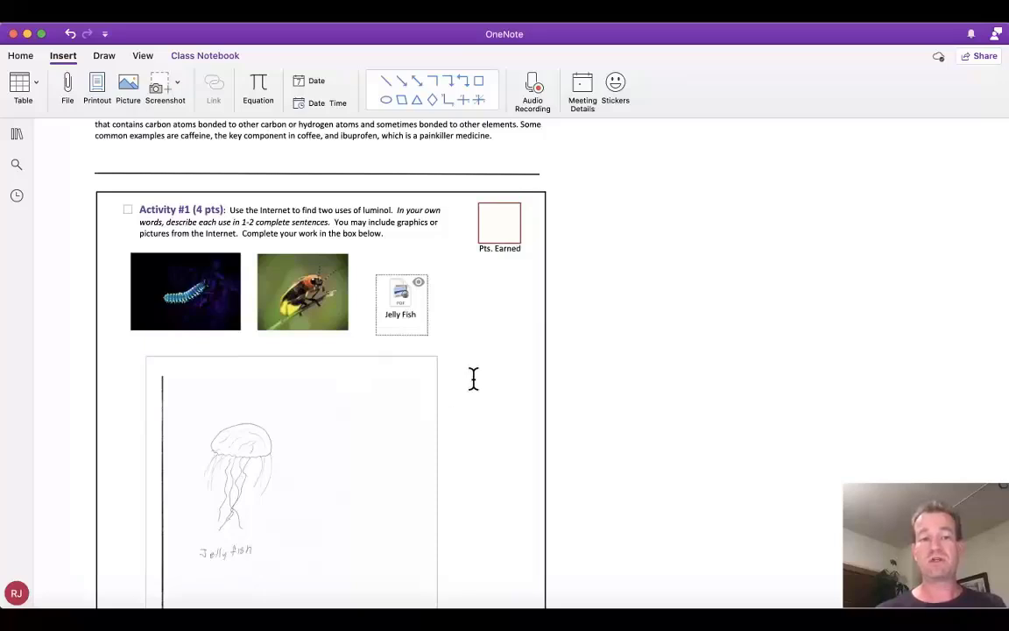
pyautogui.moveTo(408, 325)
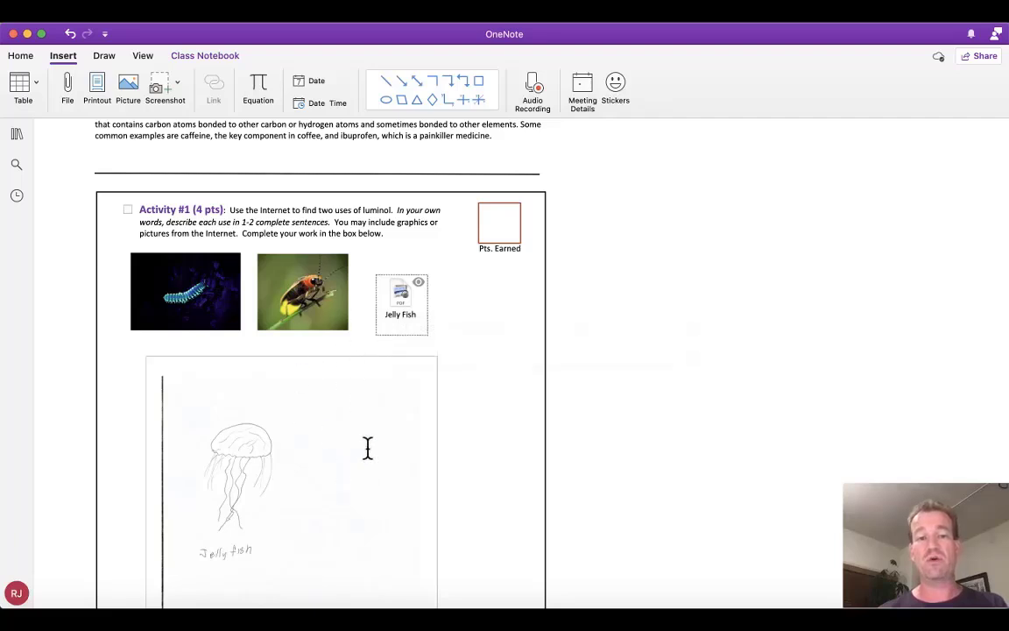
pyautogui.scroll(-5, 500, 401)
pyautogui.scroll(3, 502, 400)
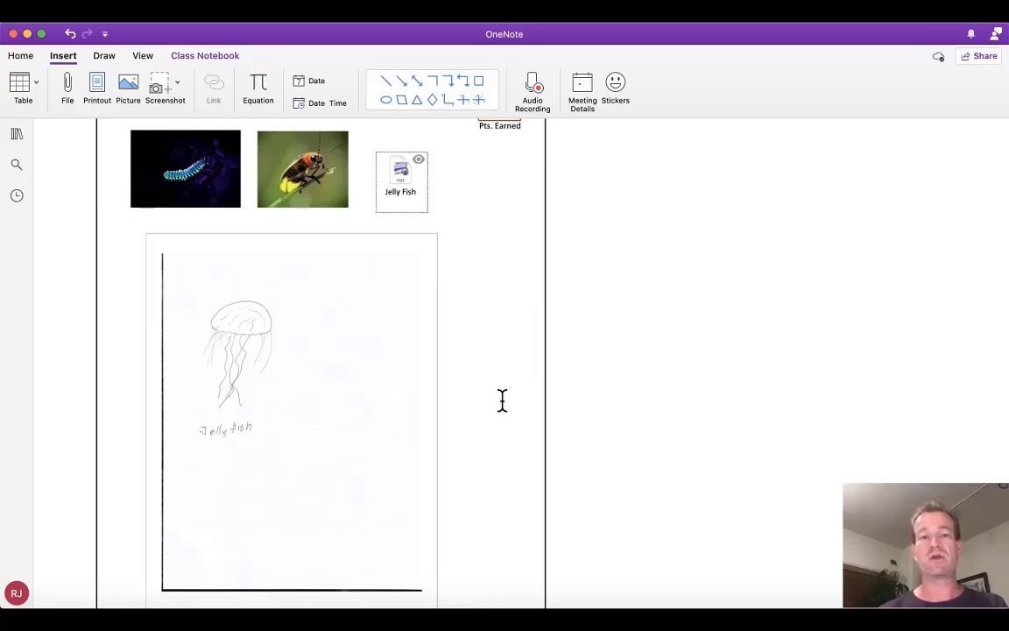
pyautogui.scroll(2, 502, 401)
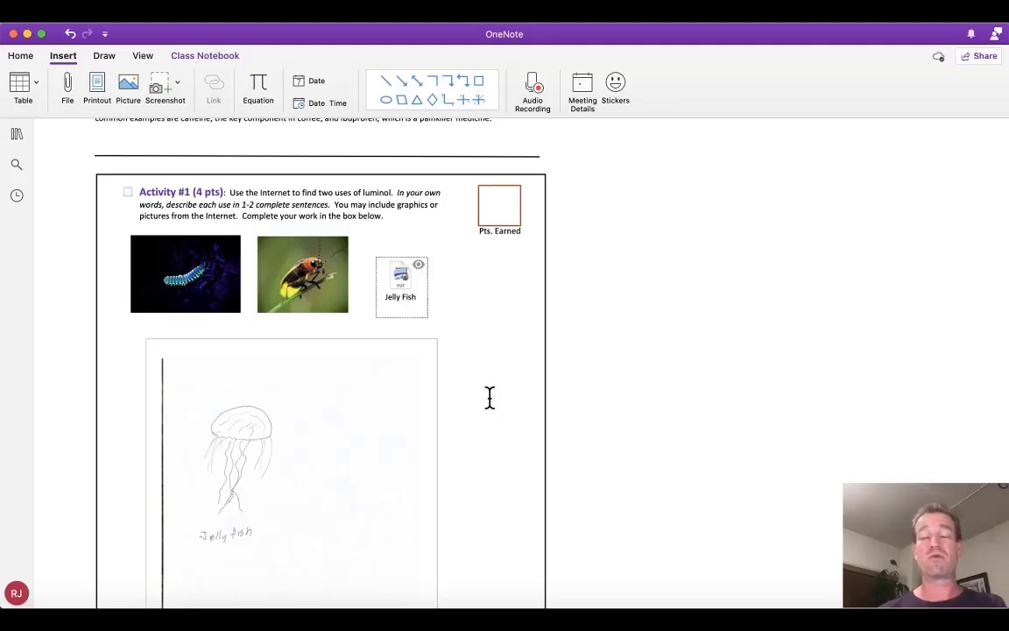
pyautogui.click(937, 57)
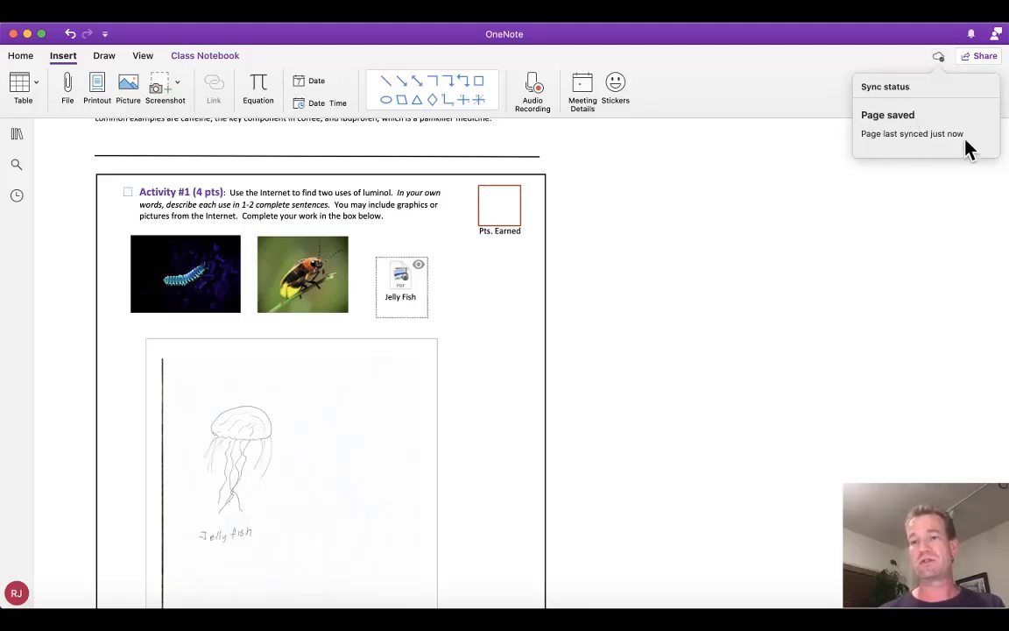
pyautogui.click(793, 232)
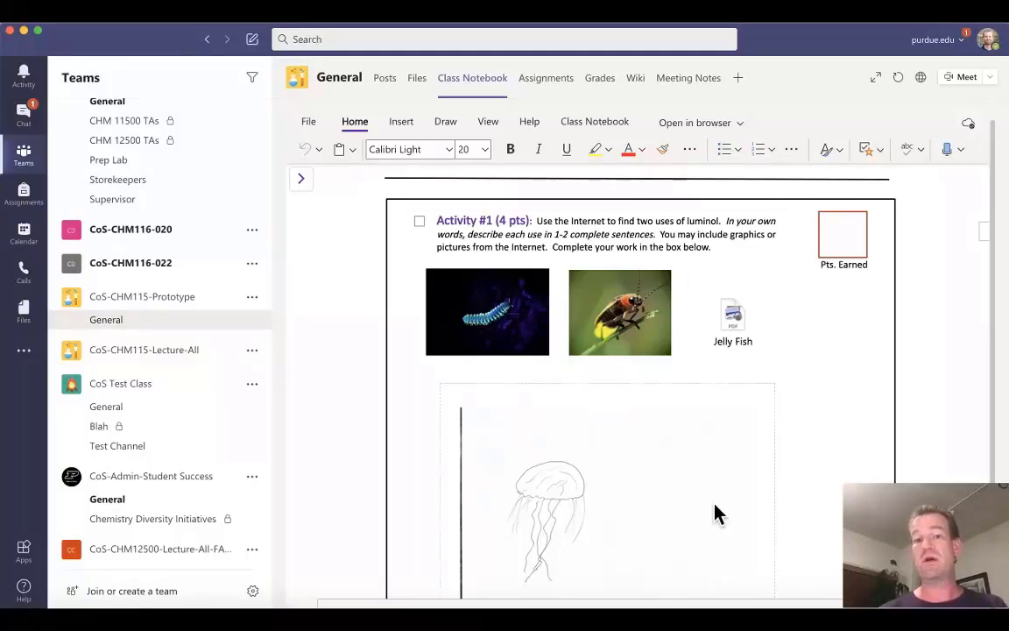
# - Switch to the class notebook in Microsoft Teams and delete the firefly picture from the Activity #1 box
pyautogui.click(606, 313)
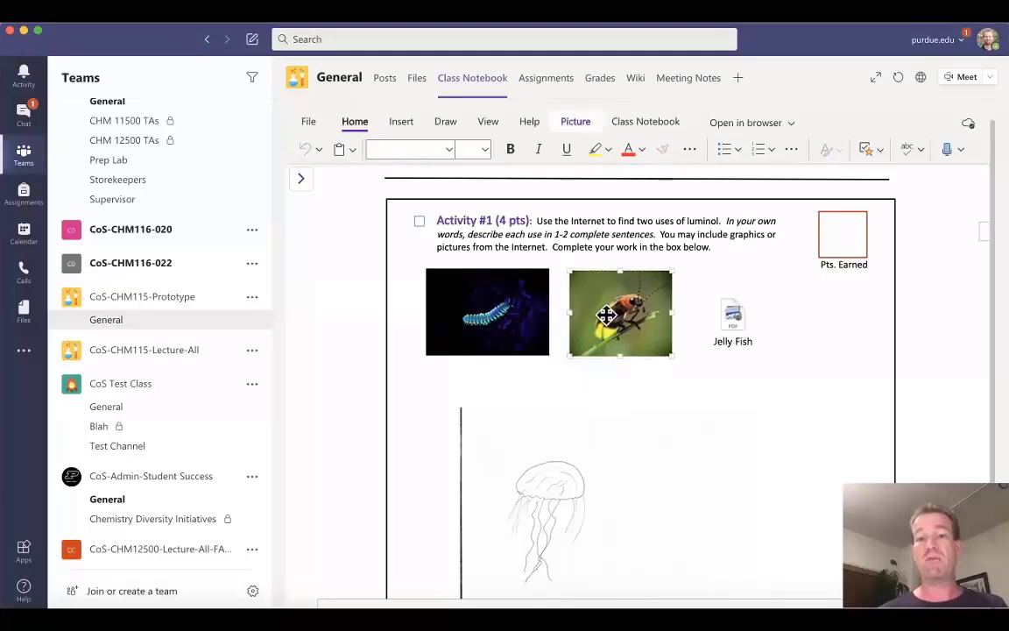
pyautogui.press('Delete')
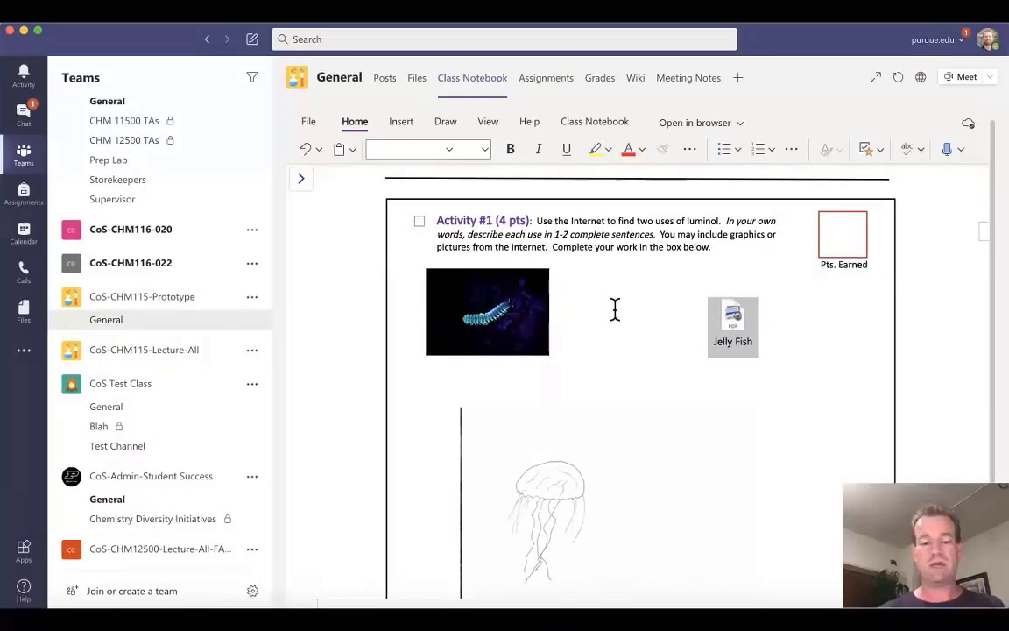
# - Switch back to OneNote and enlarge the firefly picture in the Activity #1 box to about twice its width
pyautogui.press('super+v')
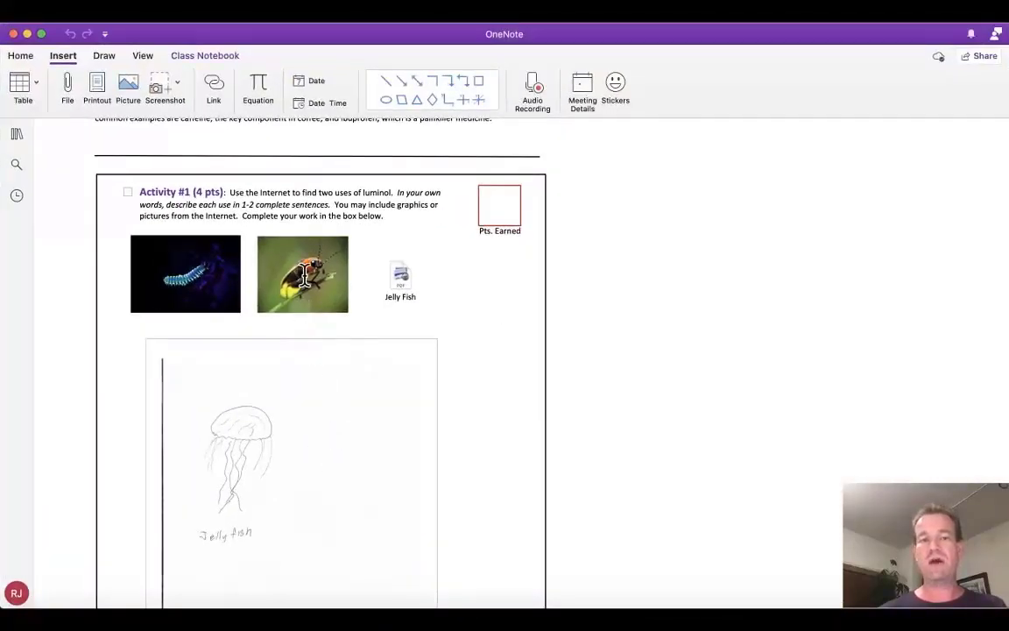
pyautogui.click(338, 297)
pyautogui.moveTo(351, 315); pyautogui.dragTo(453, 397)
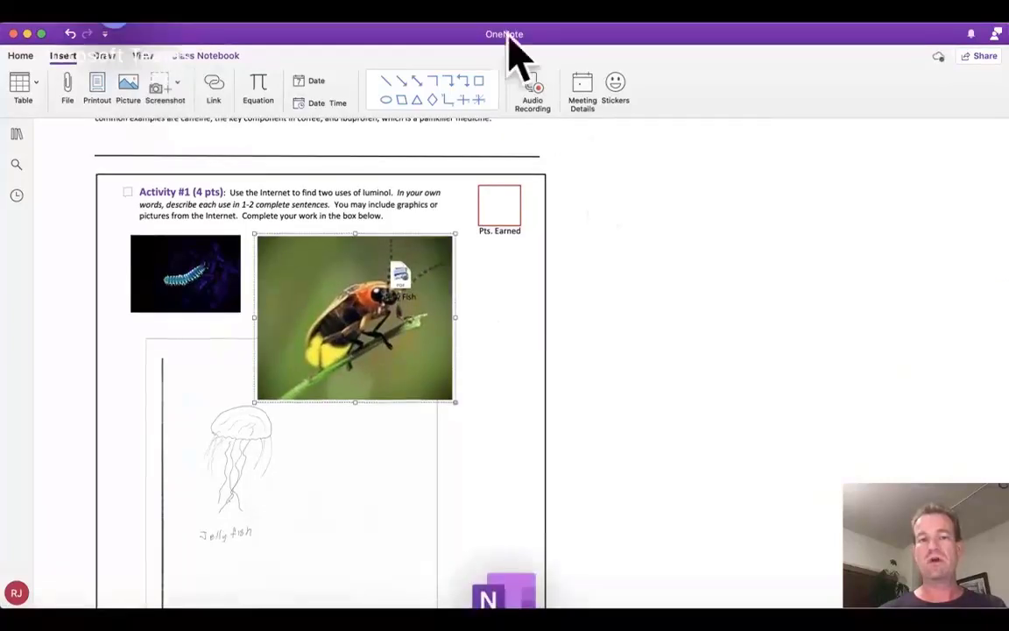